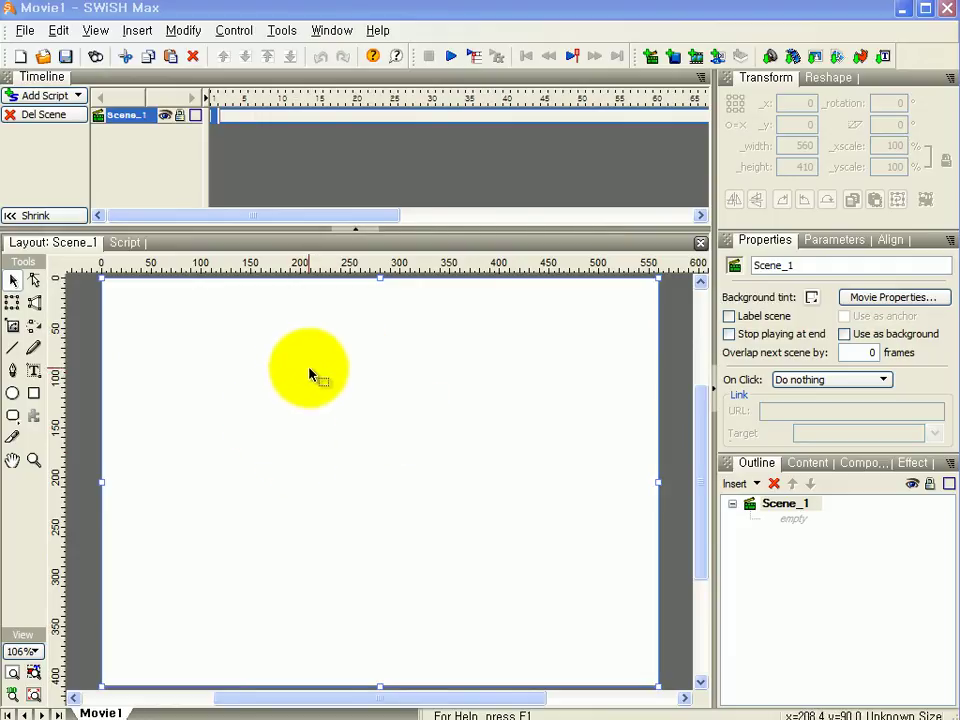
Step: Set the movie's background color to black and its size to 400 by 600 pixels
right_click(265, 328)
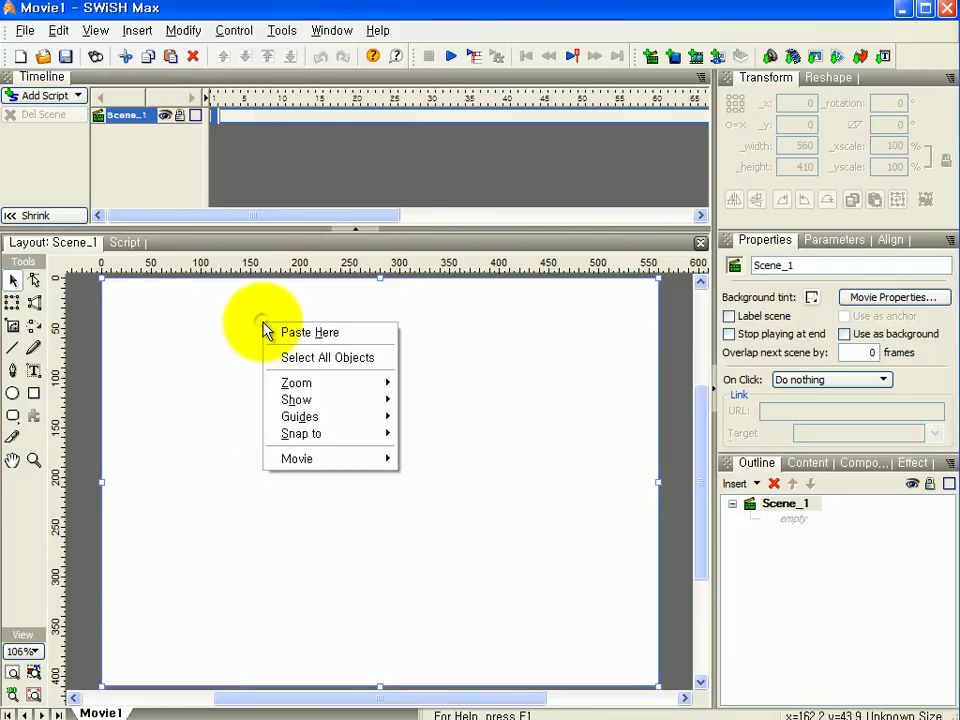
mouse_move(310, 470)
click(420, 463)
drag(484, 270, 471, 258)
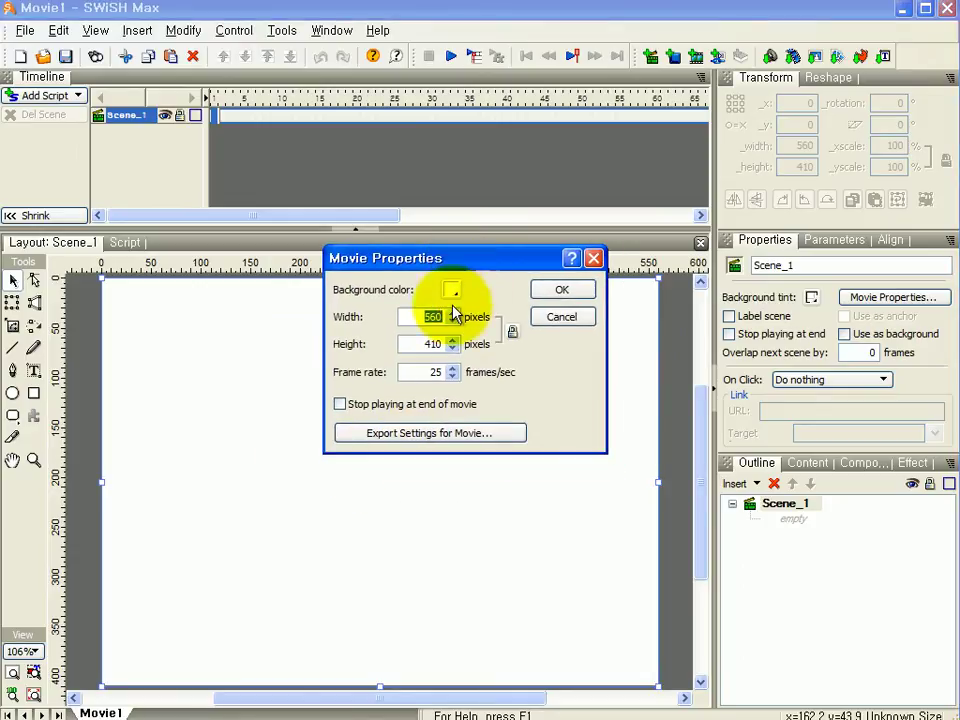
click(454, 294)
click(454, 338)
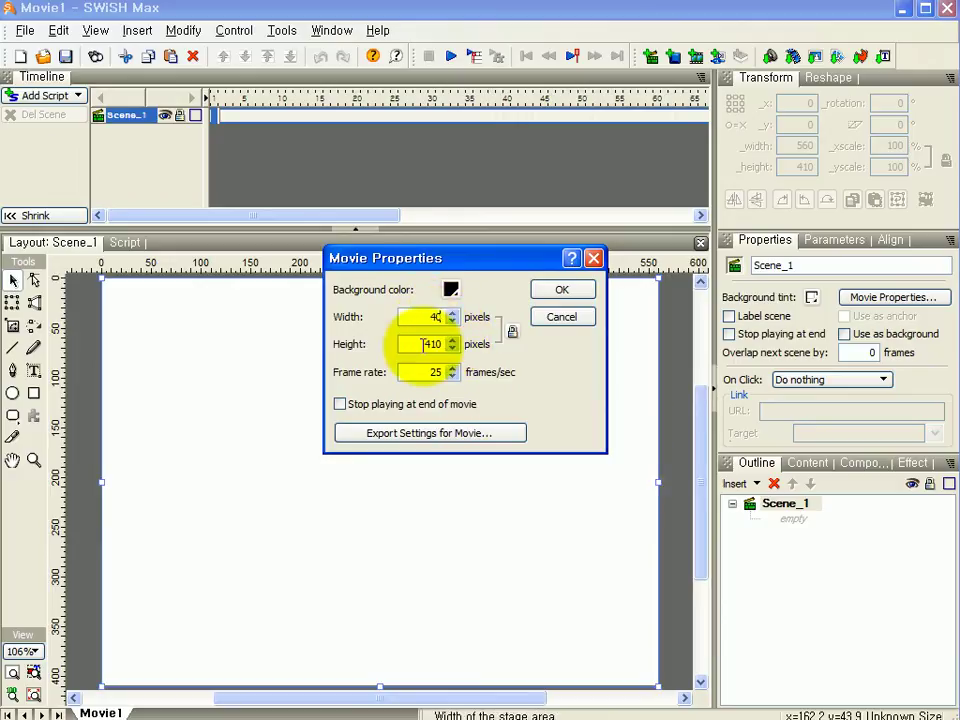
double_click(424, 344)
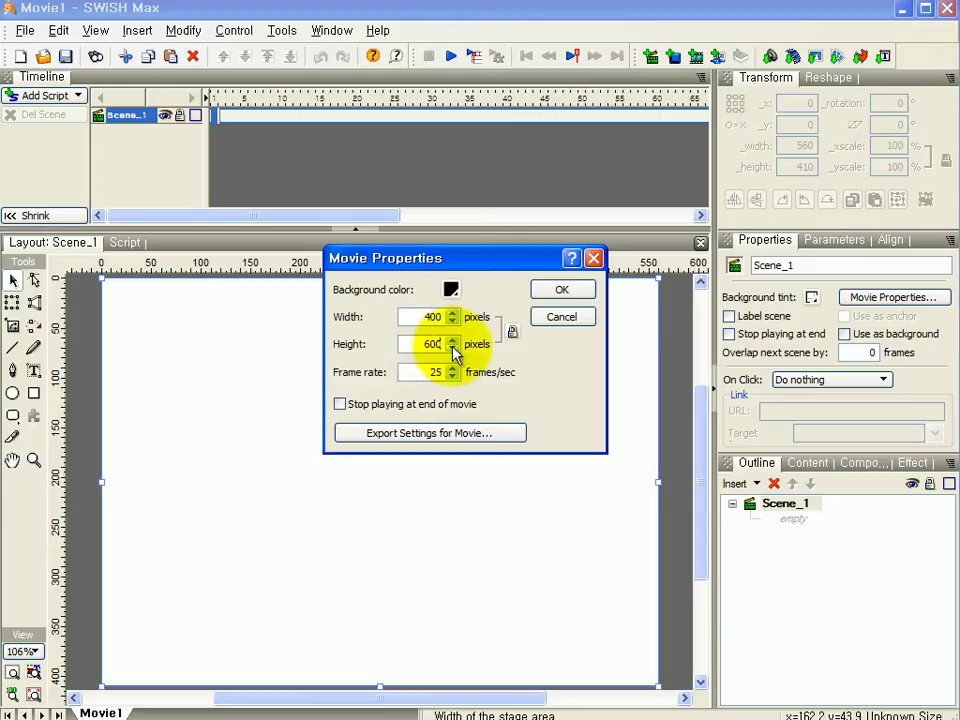
click(563, 292)
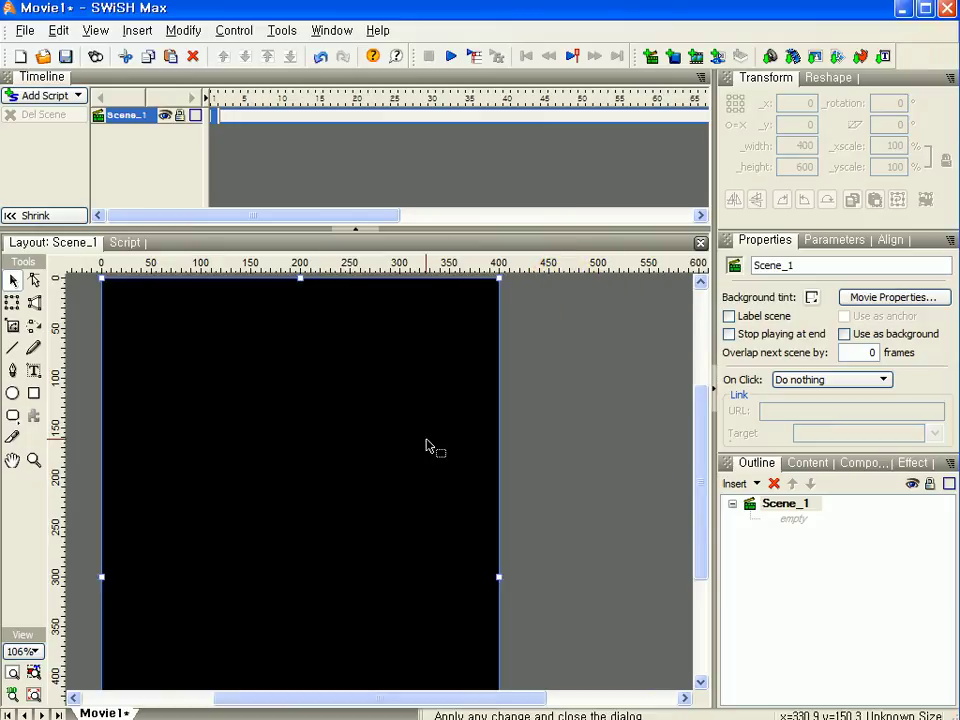
Step: Draw a text box about 342 pixels wide near the top of the black stage
click(14, 674)
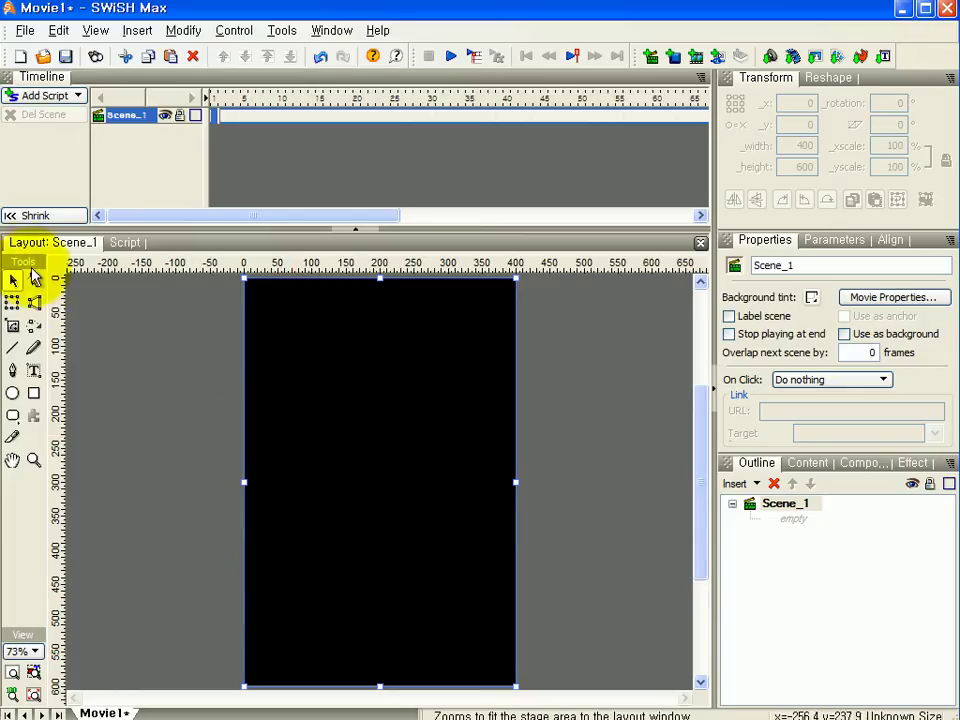
click(34, 371)
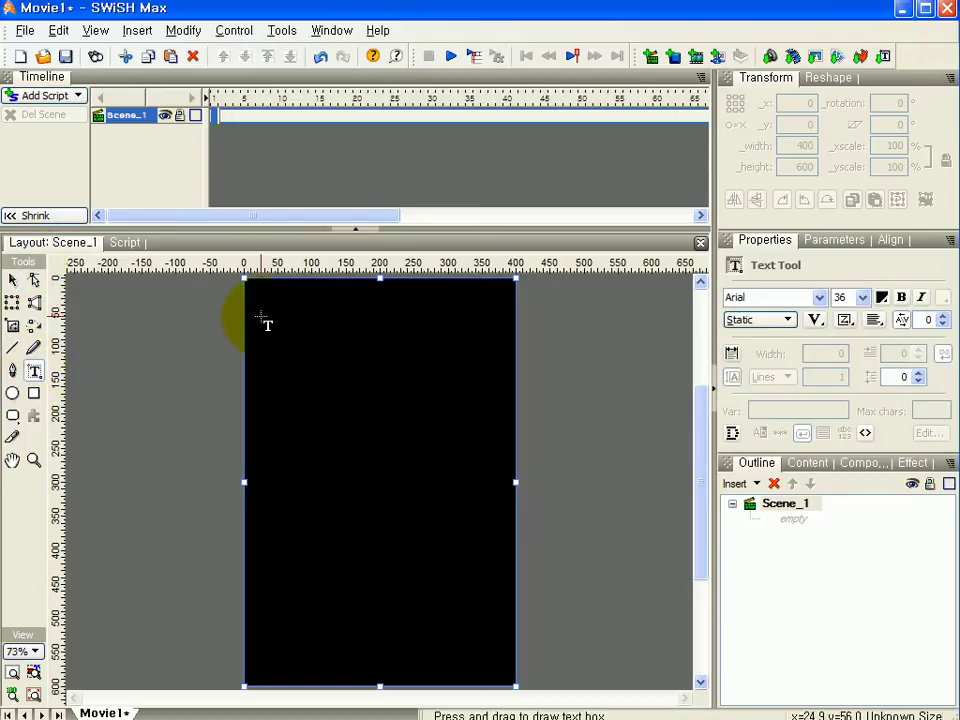
drag(263, 315, 495, 383)
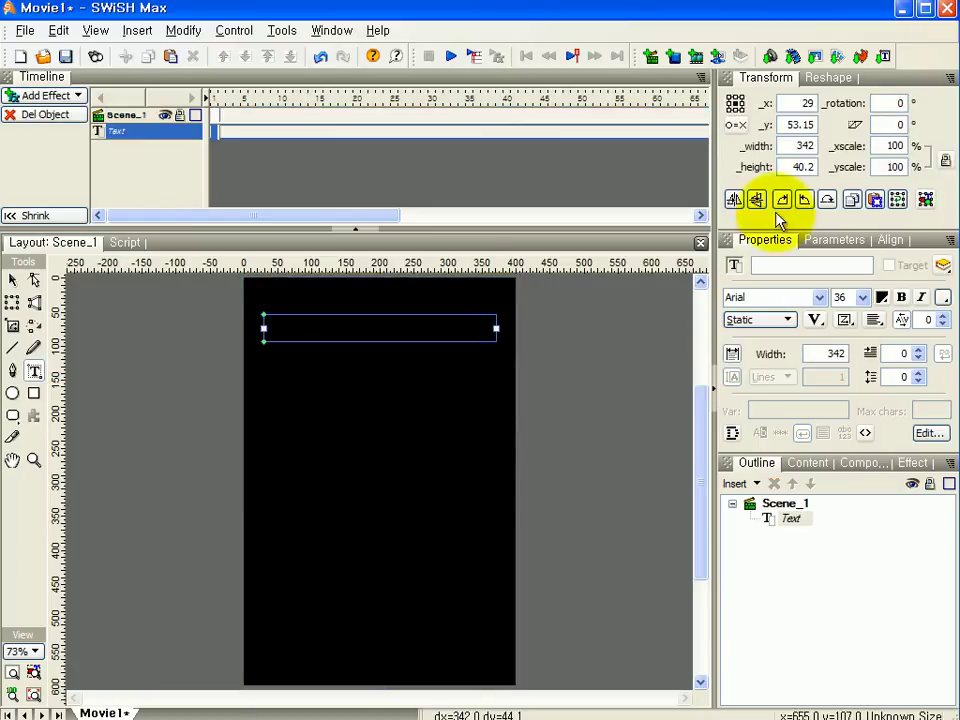
Step: Format the text box with the 휴먼둥근헤드라인 font at size 45, white color and centered alignment
click(820, 298)
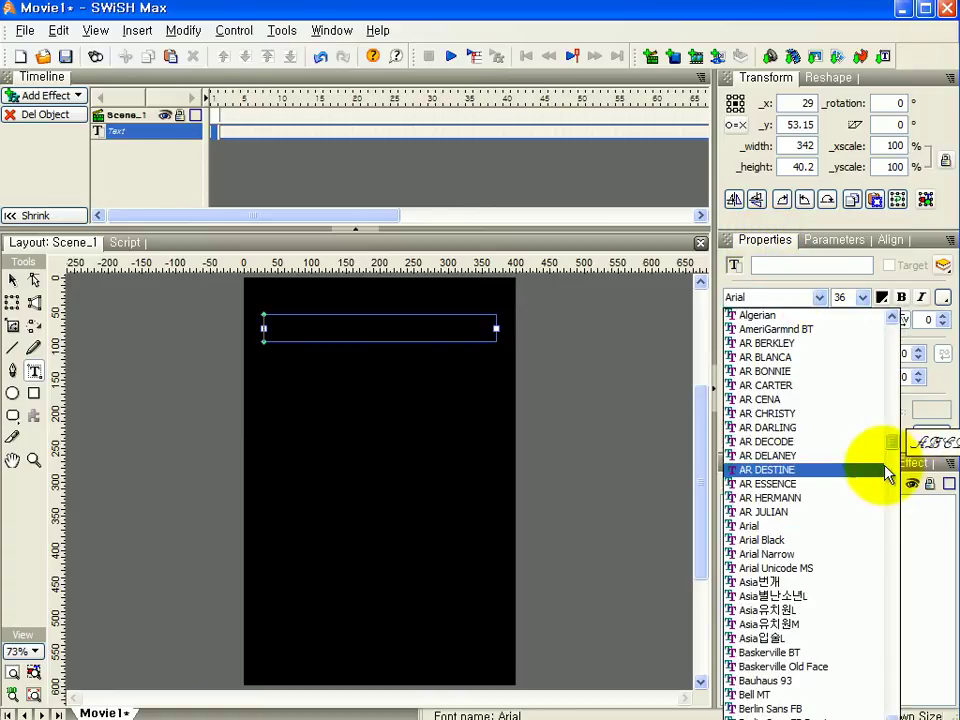
drag(896, 446, 893, 426)
click(834, 417)
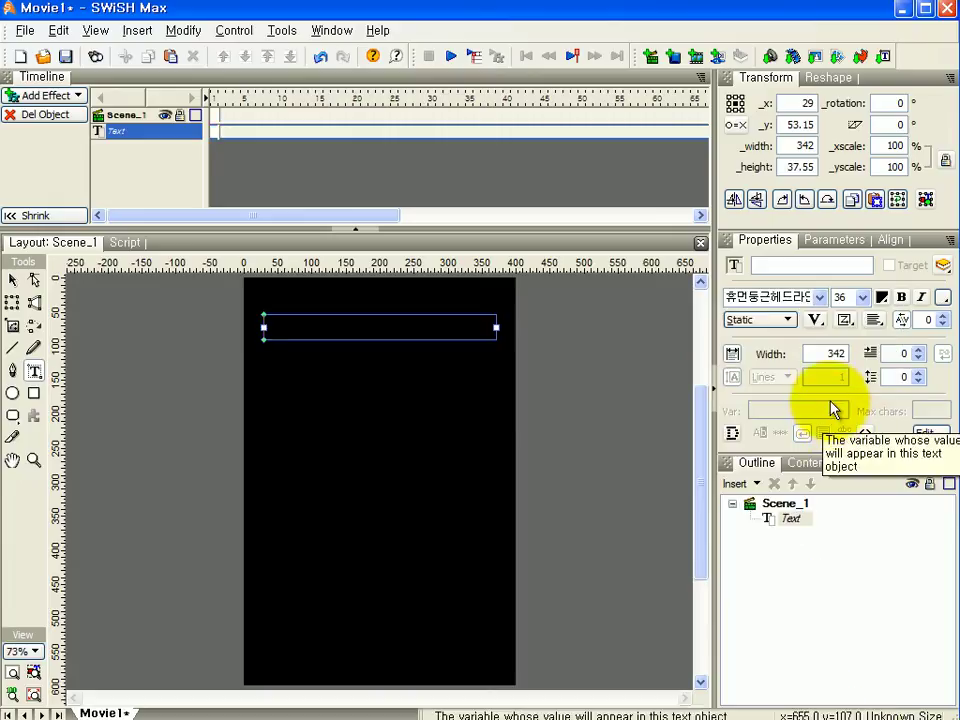
click(841, 297)
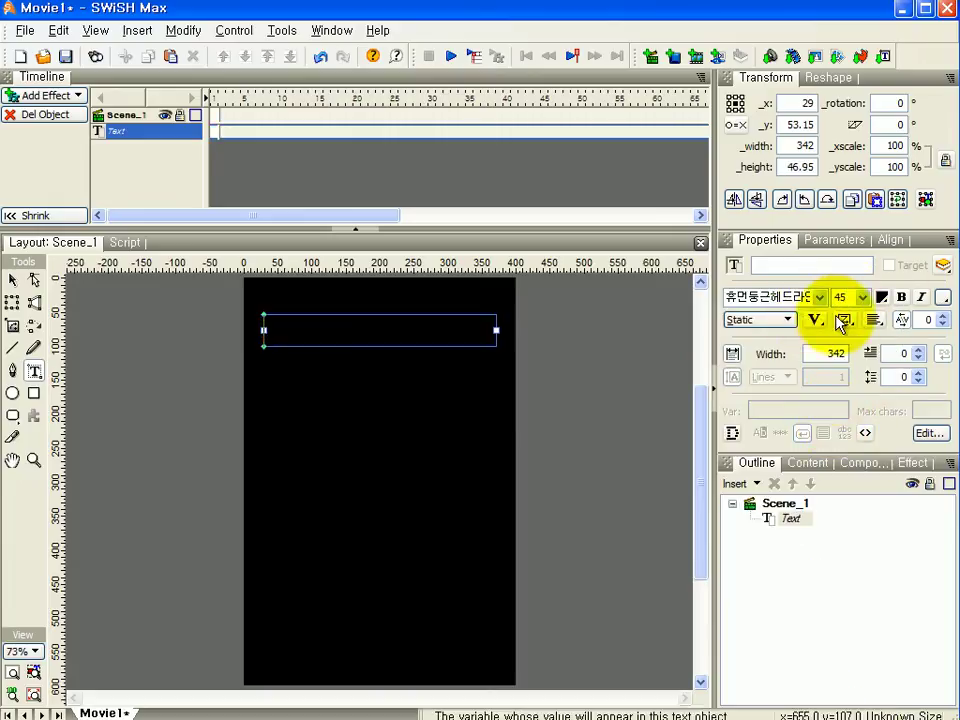
click(882, 297)
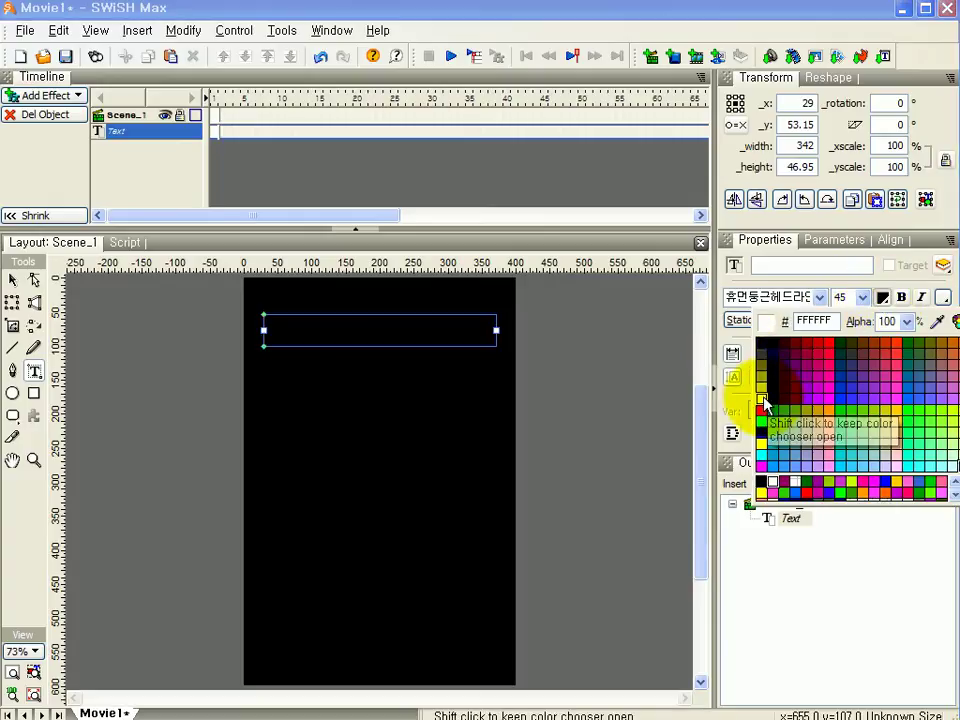
click(771, 401)
click(875, 320)
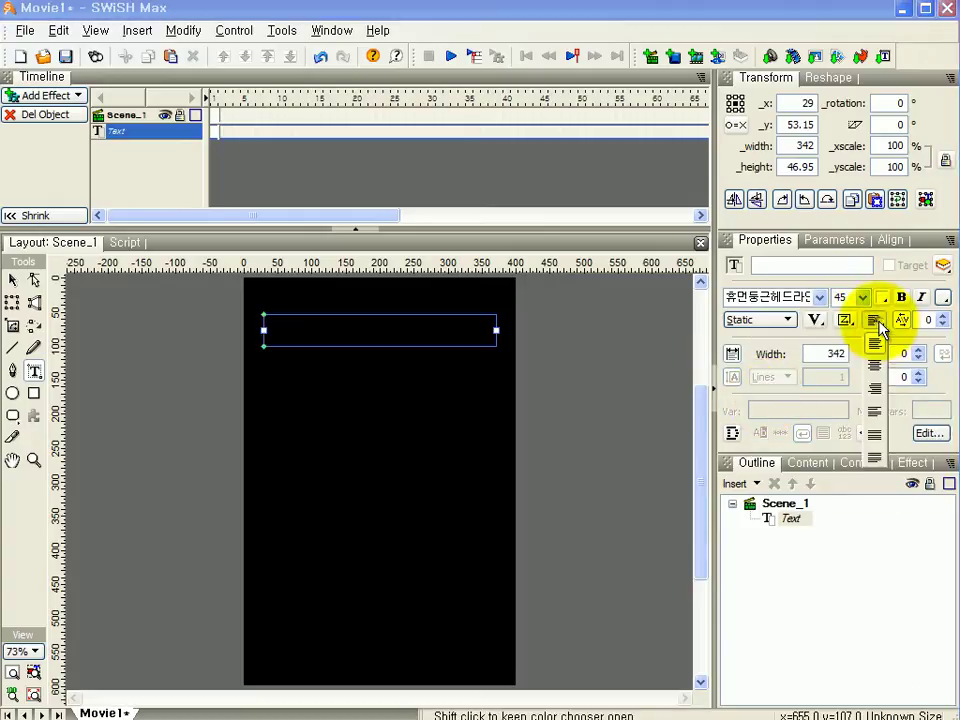
click(875, 367)
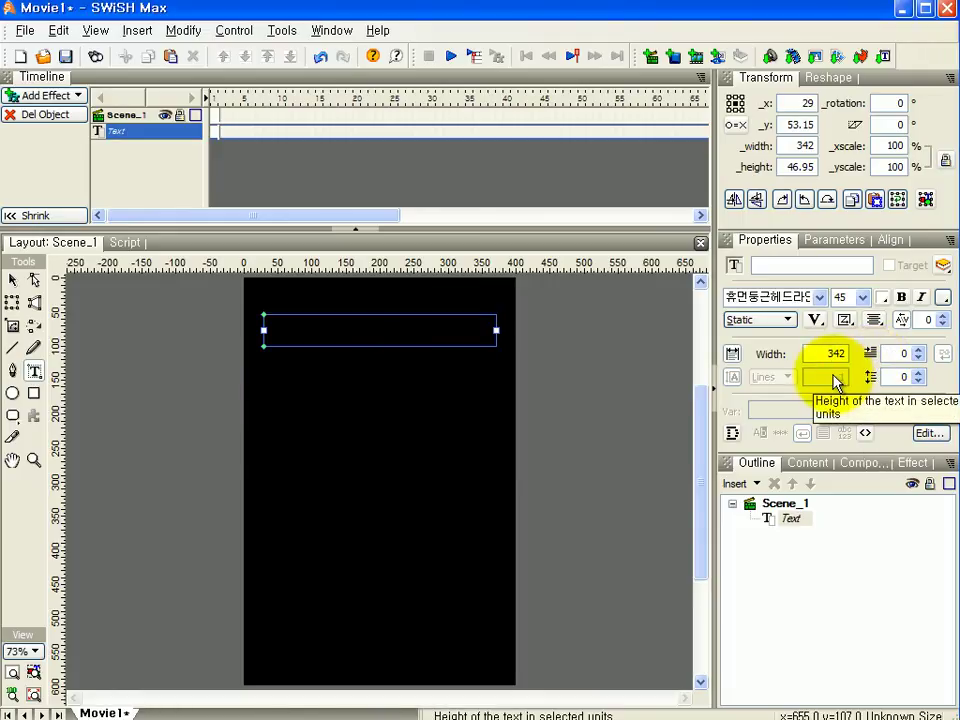
Step: Enter "메리크리스마스" as the text box's content and finish text editing with the selection tool active
click(927, 433)
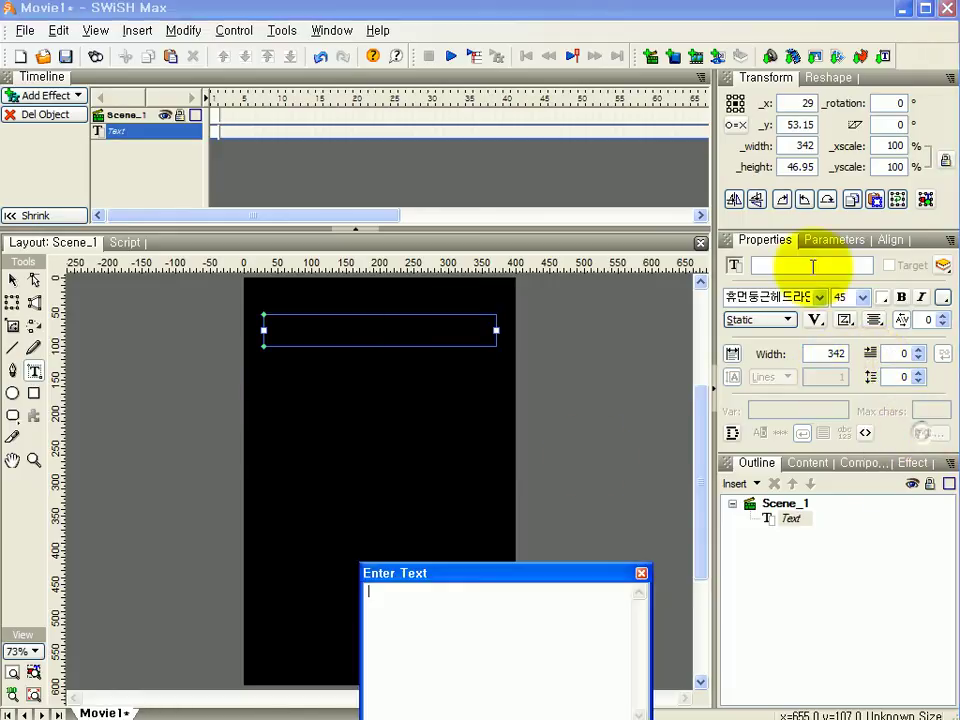
drag(542, 581, 612, 416)
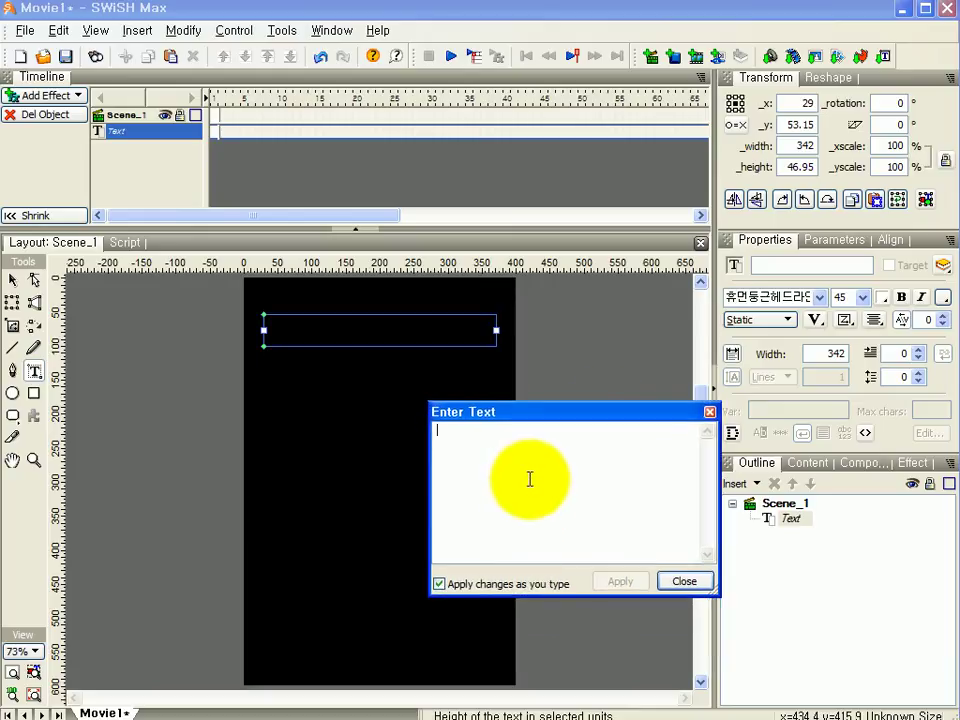
text(ap)
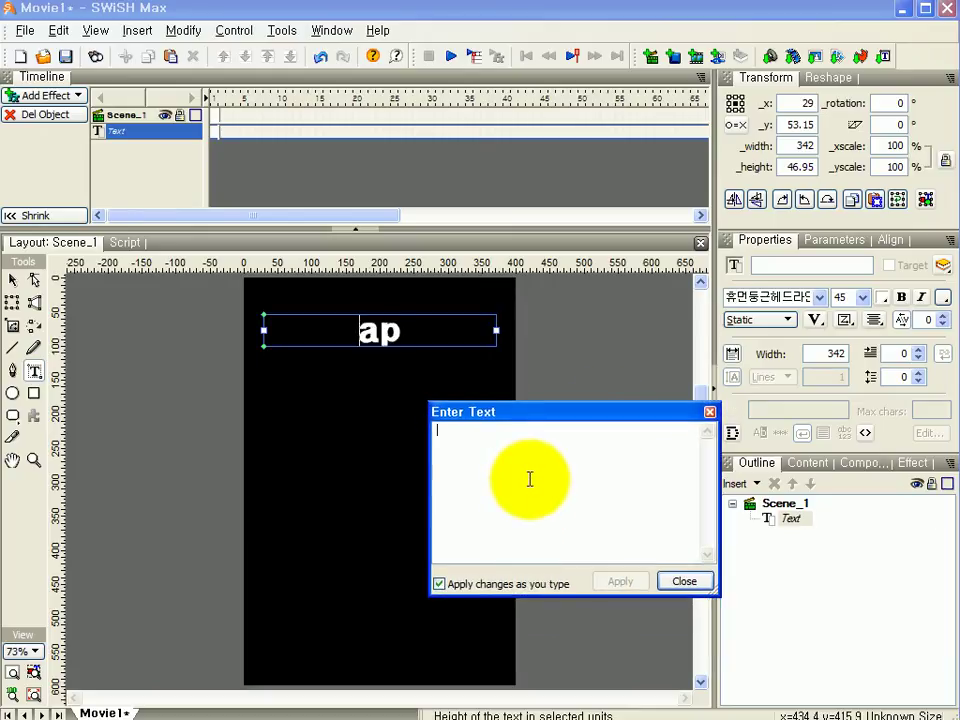
text(메리크리스마스)
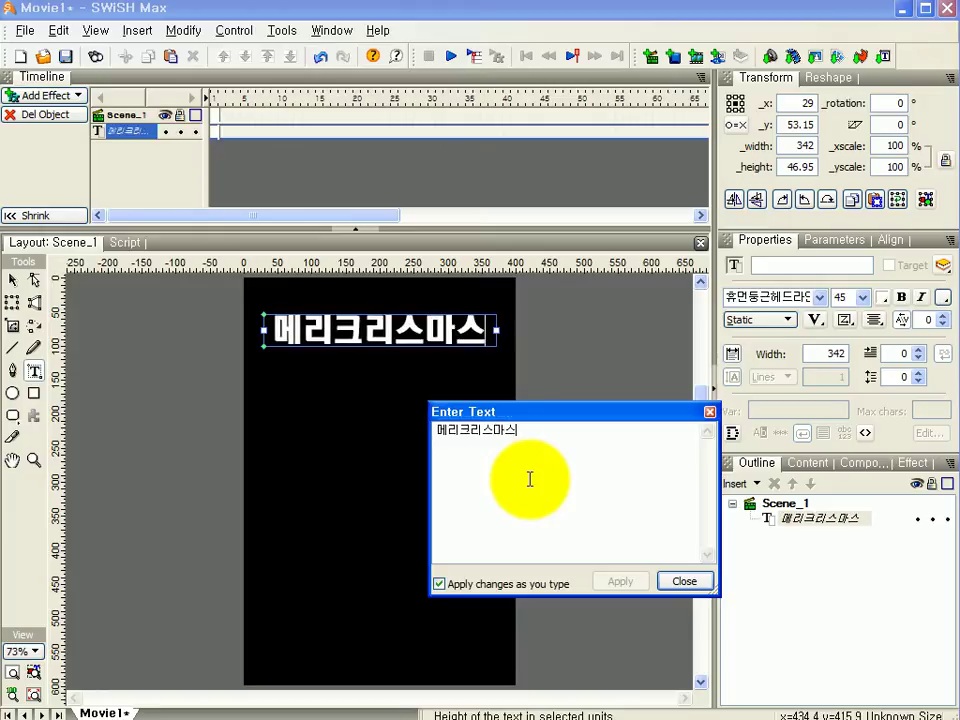
drag(563, 413, 549, 396)
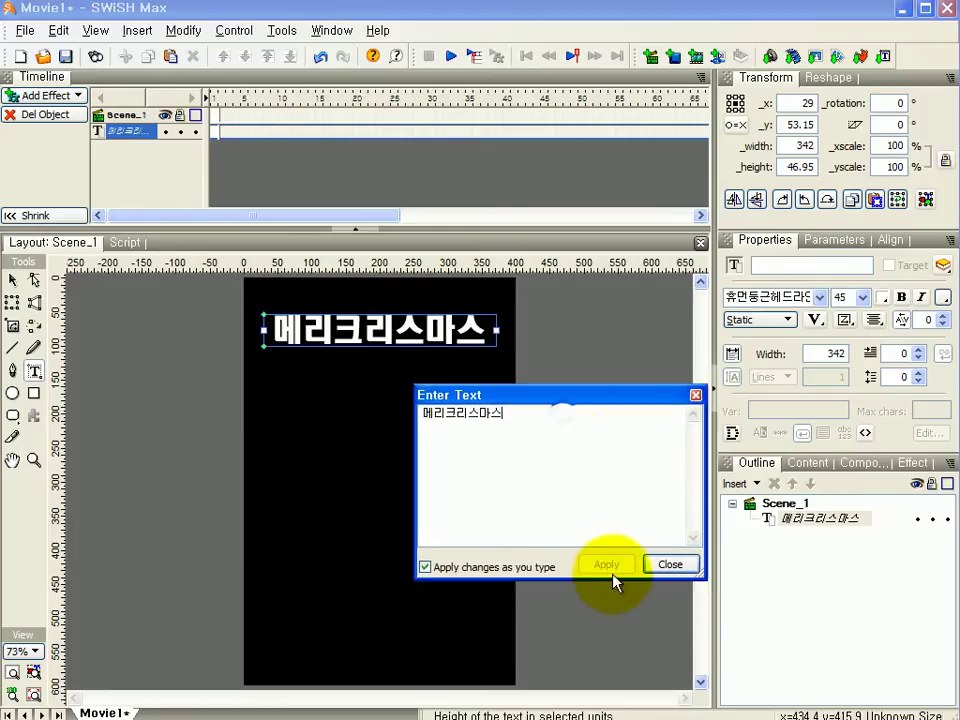
click(671, 565)
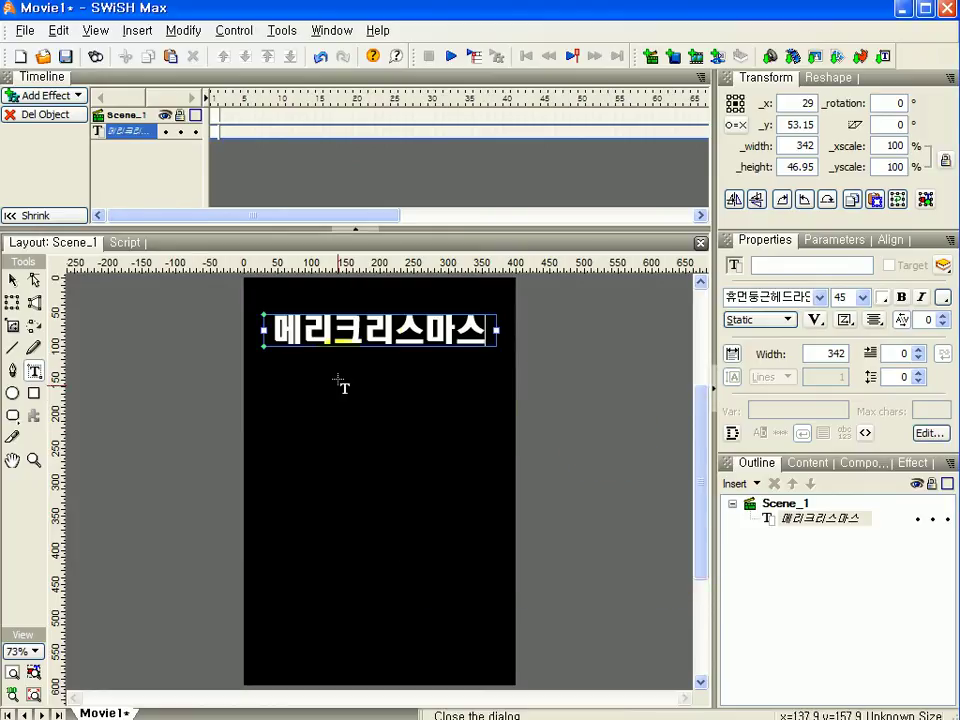
click(14, 280)
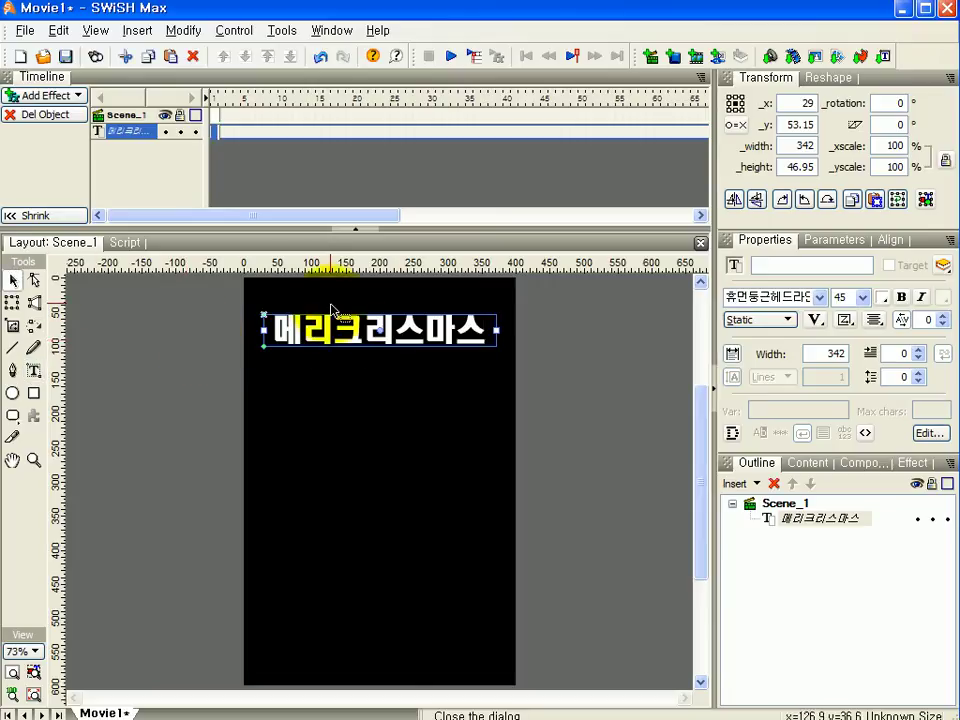
click(818, 530)
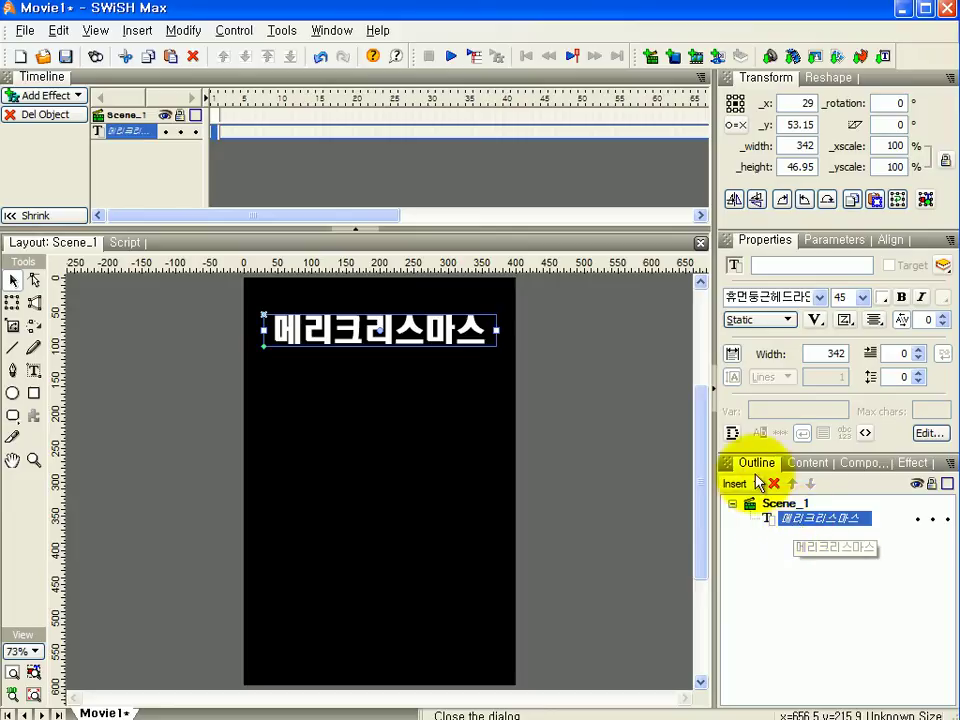
right_click(290, 330)
mouse_move(318, 448)
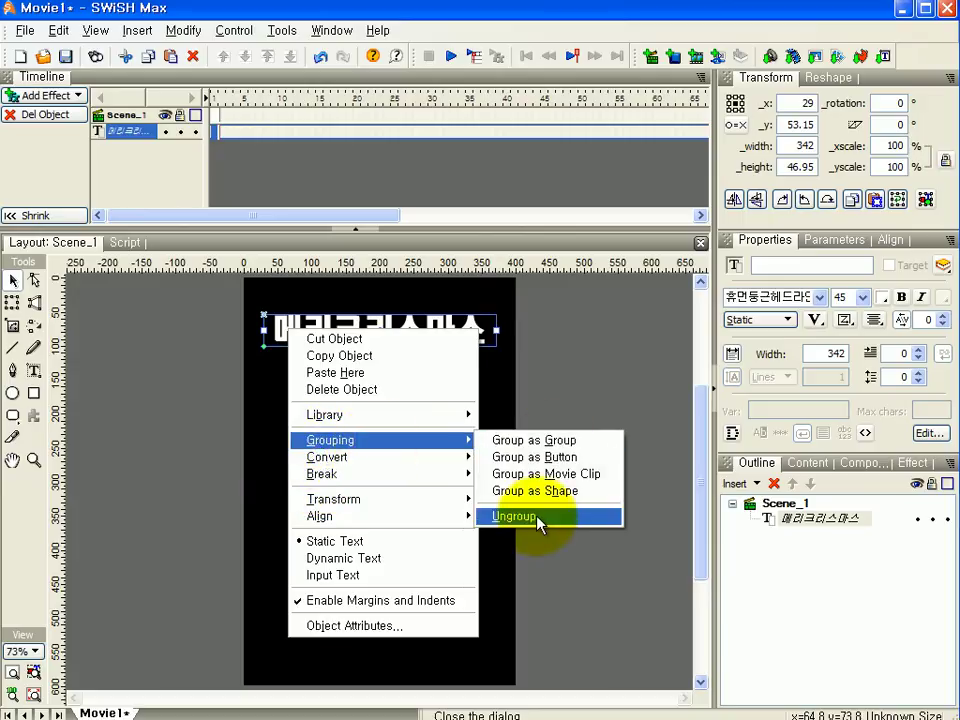
click(280, 330)
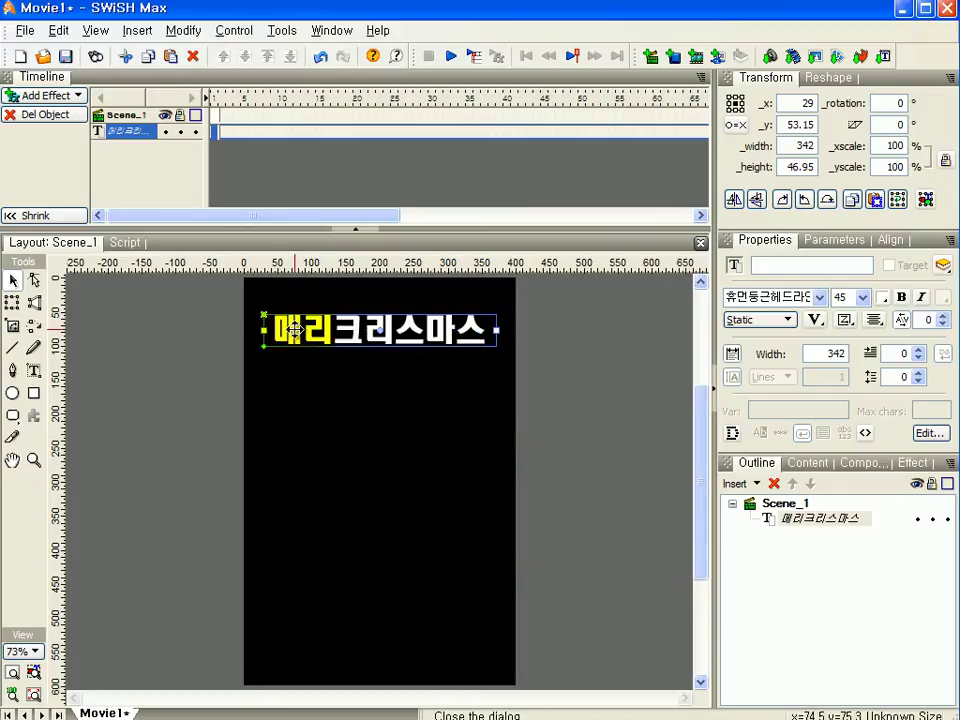
right_click(295, 329)
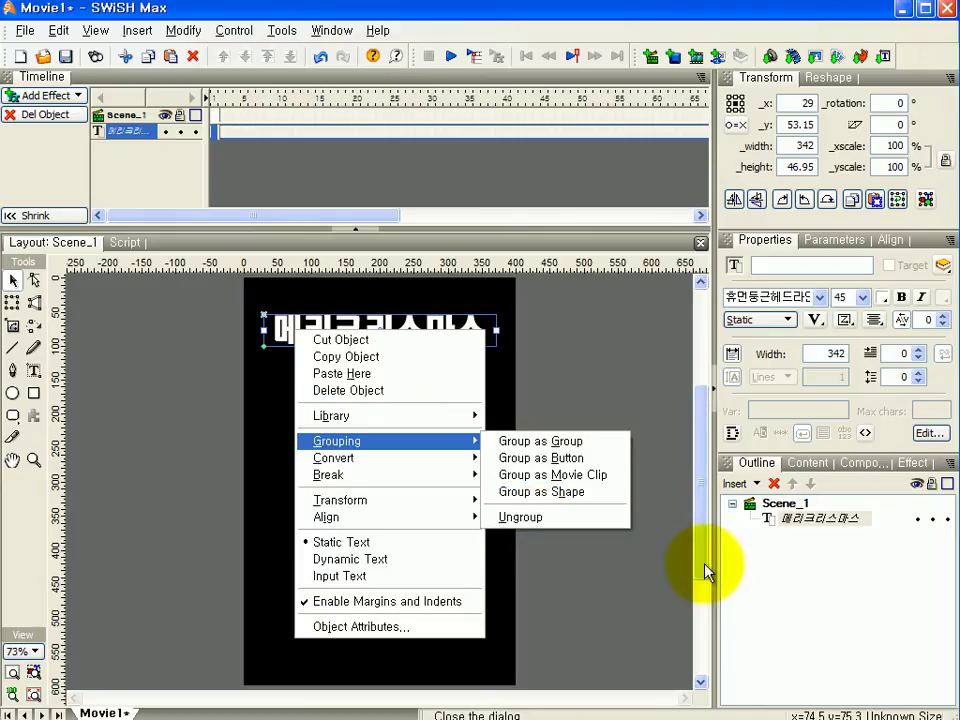
click(803, 519)
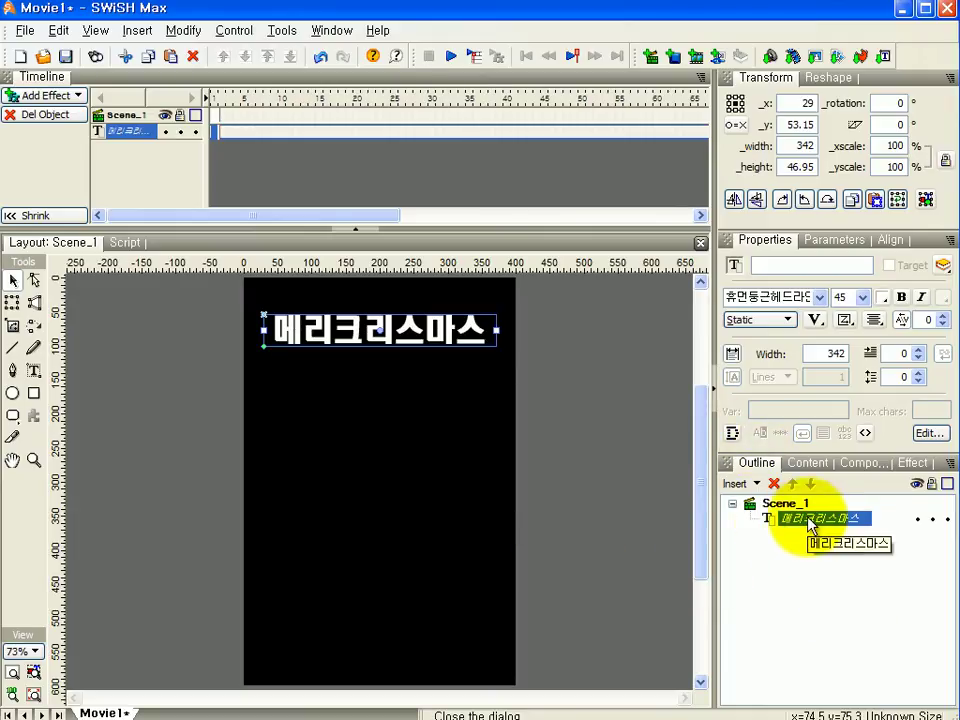
right_click(806, 522)
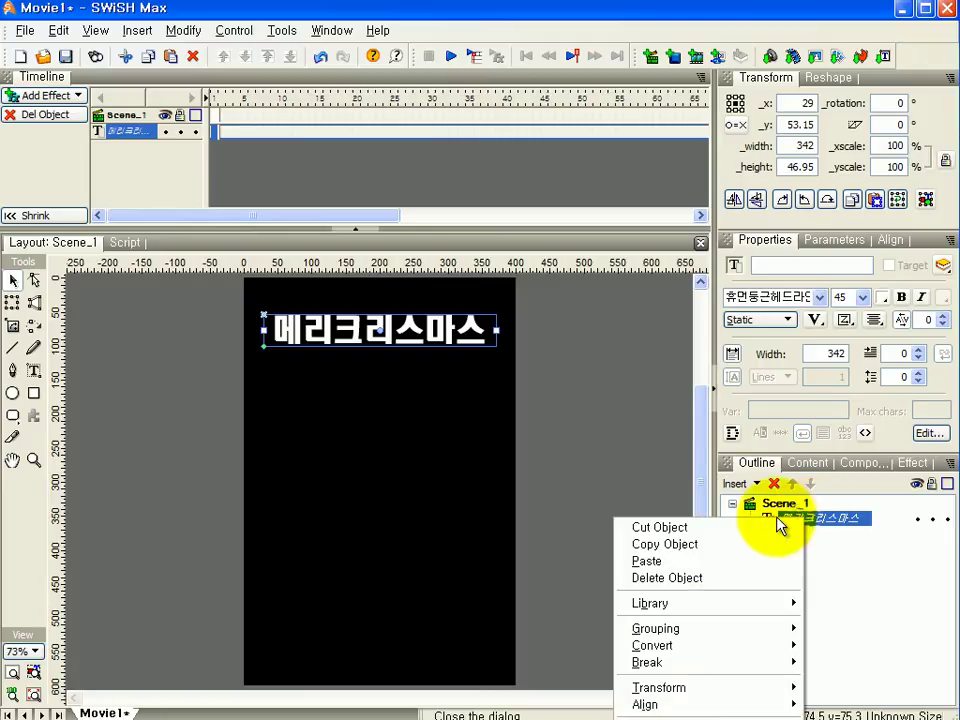
mouse_move(684, 612)
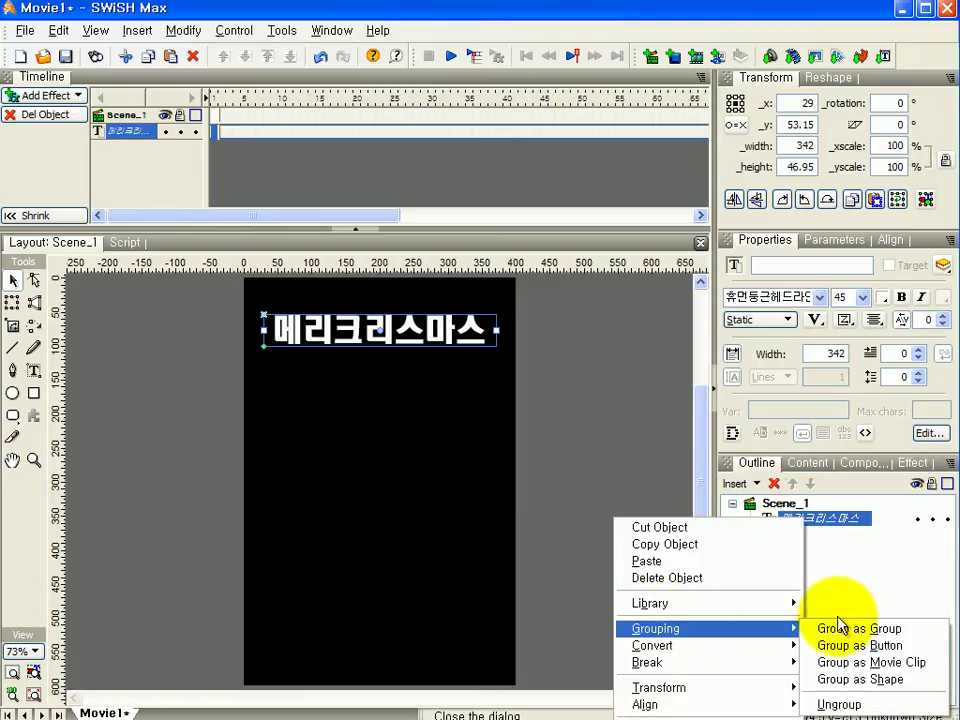
click(197, 8)
click(185, 31)
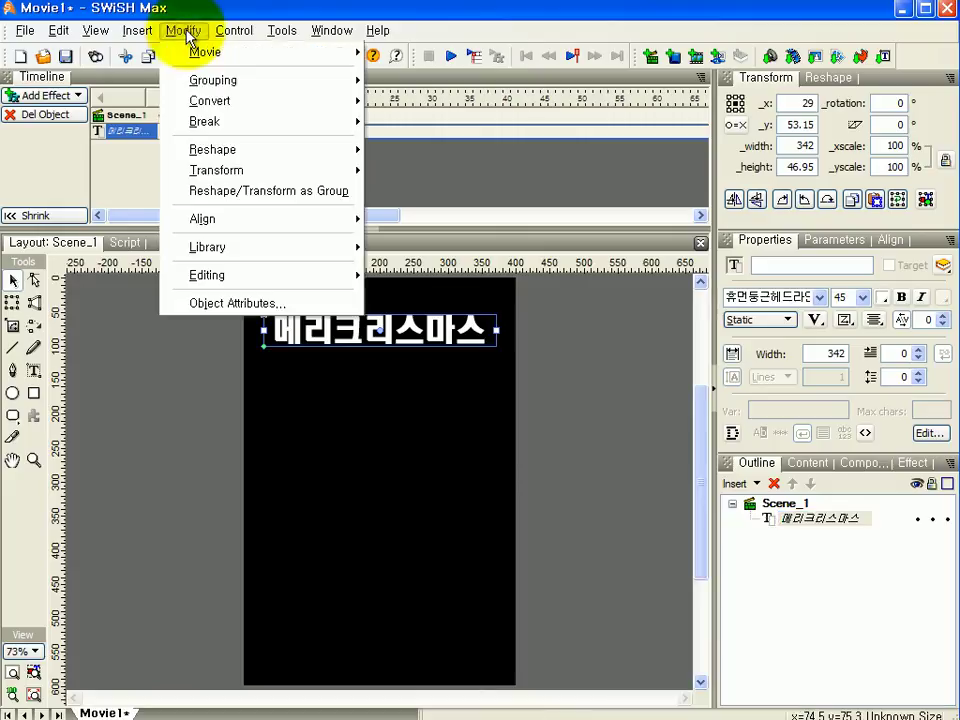
mouse_move(190, 88)
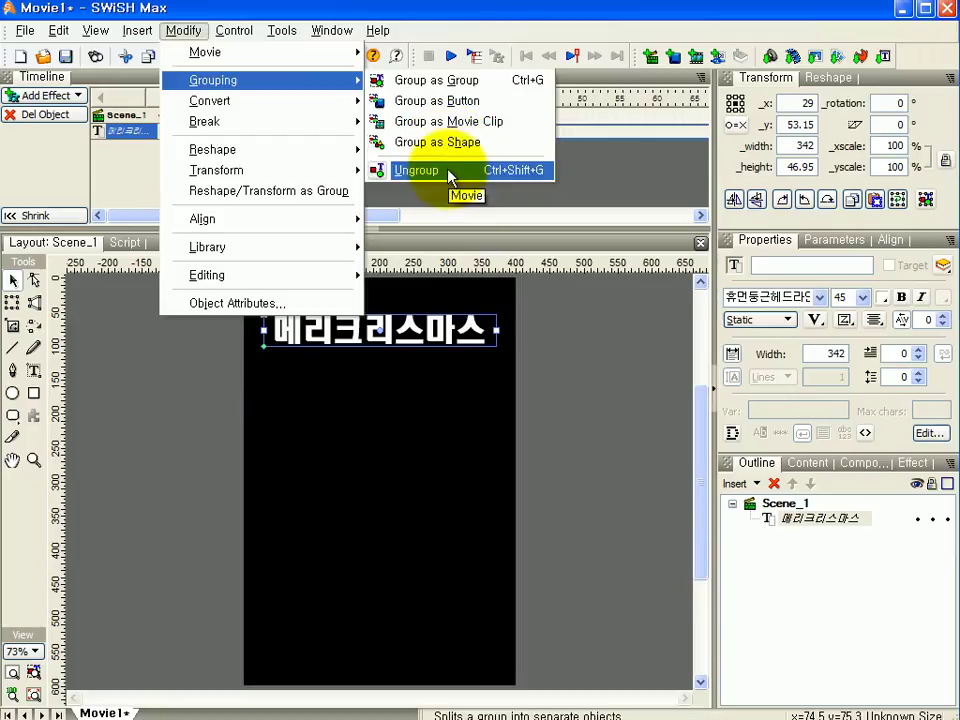
click(455, 333)
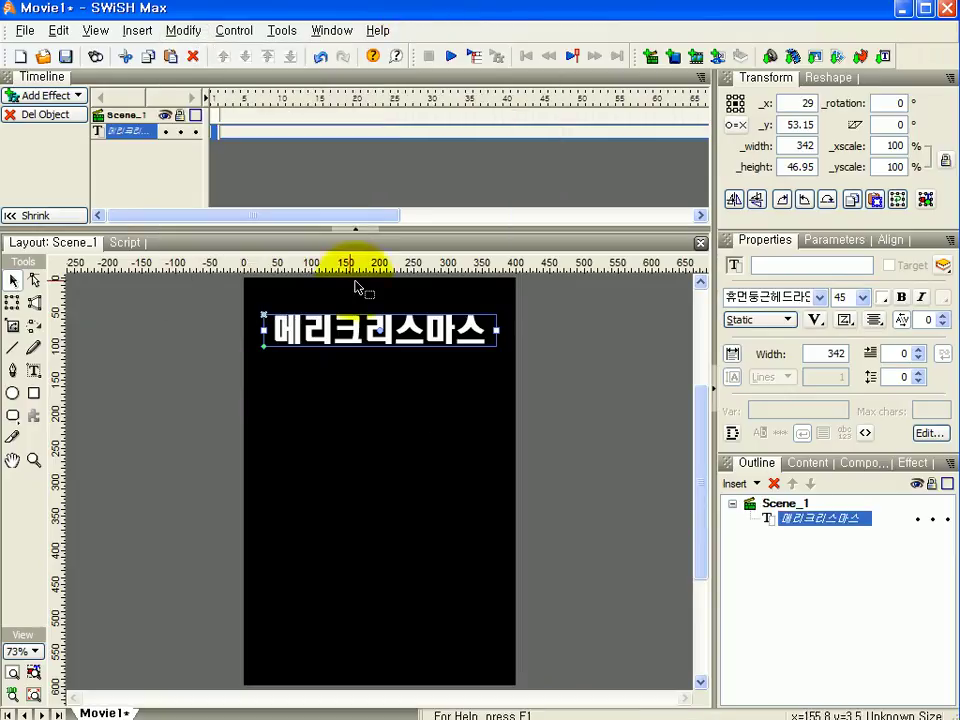
Step: Ungroup the 메리크리스마스 text into separate letter objects
right_click(312, 326)
mouse_move(334, 437)
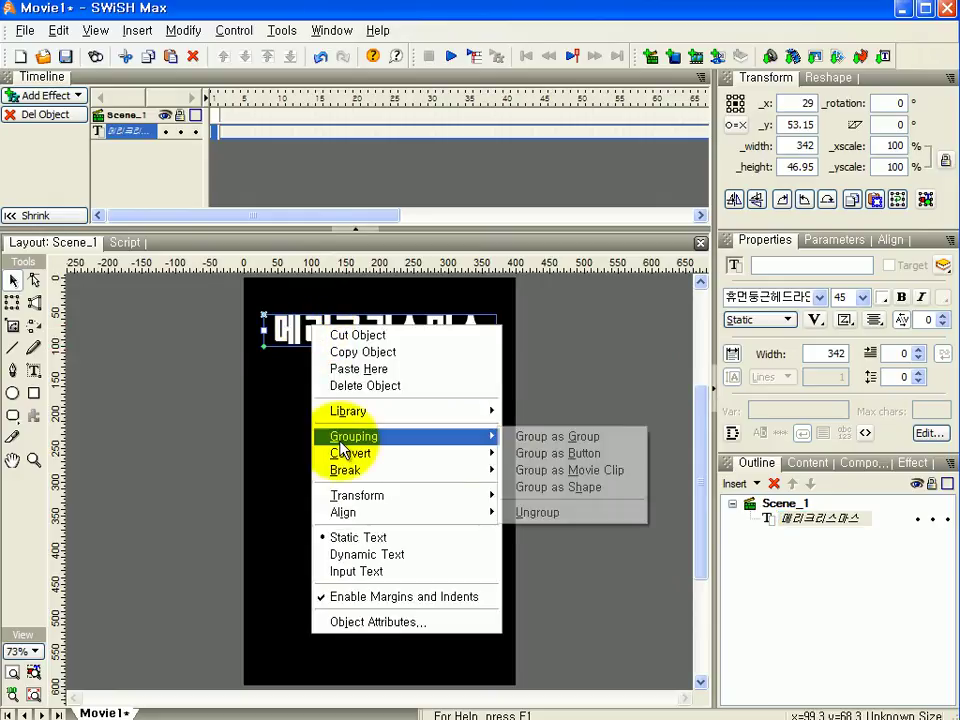
click(549, 513)
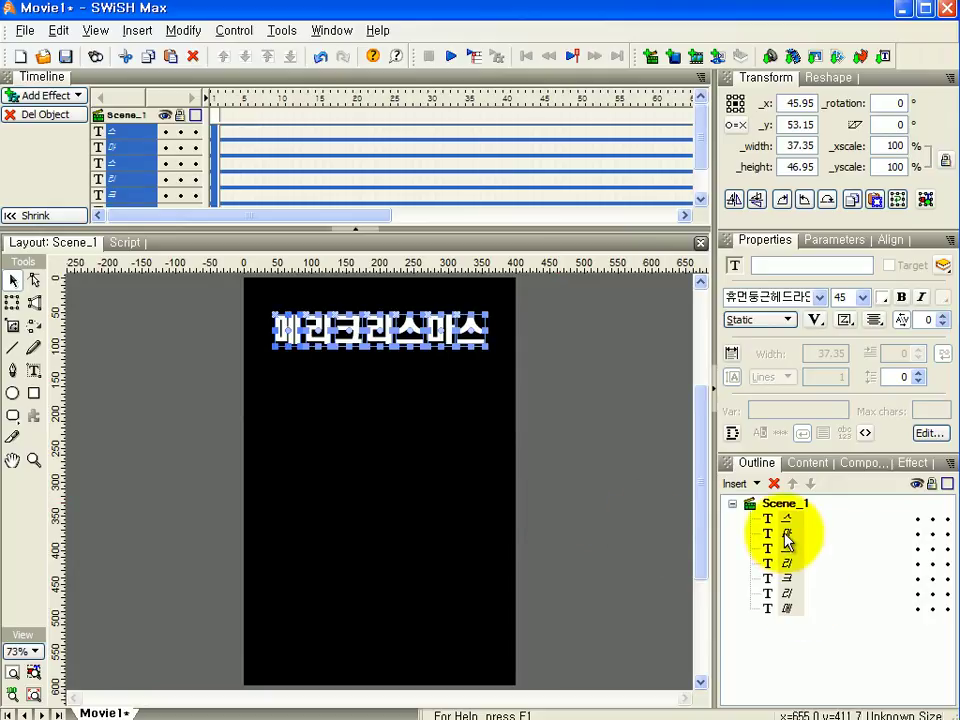
Step: Color the title's last letter 스 orange-red FF3300 and the neighbouring letter 마 golden yellow
mouse_move(787, 540)
mouse_down()
mouse_move(788, 607)
mouse_move(776, 626)
mouse_move(814, 521)
mouse_move(775, 522)
mouse_move(789, 540)
mouse_move(789, 514)
mouse_move(806, 556)
mouse_move(797, 546)
mouse_move(794, 601)
mouse_move(786, 519)
mouse_up()
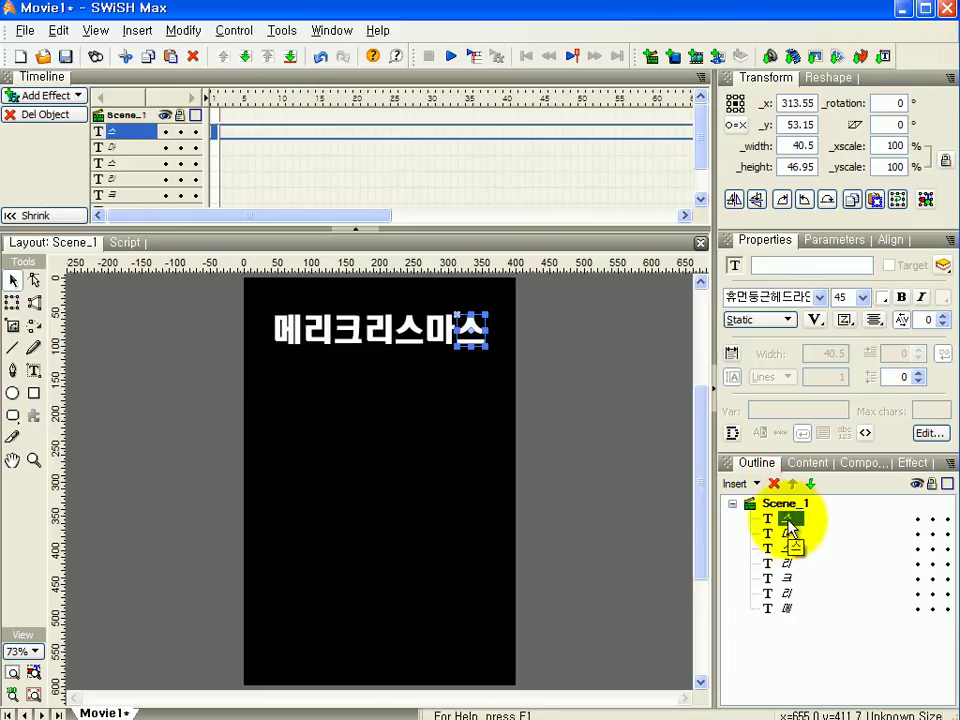
click(883, 298)
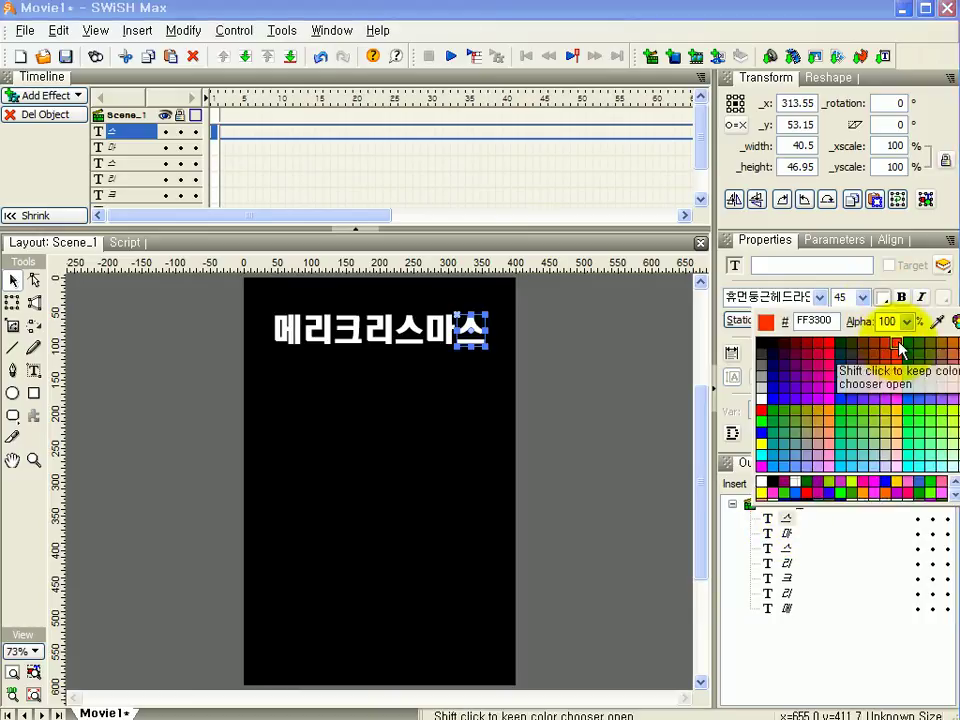
click(899, 348)
click(789, 543)
click(884, 298)
click(897, 420)
Step: Color the title's fifth letter 스 yellow-green and its fourth letter 리 crimson
click(787, 550)
click(884, 298)
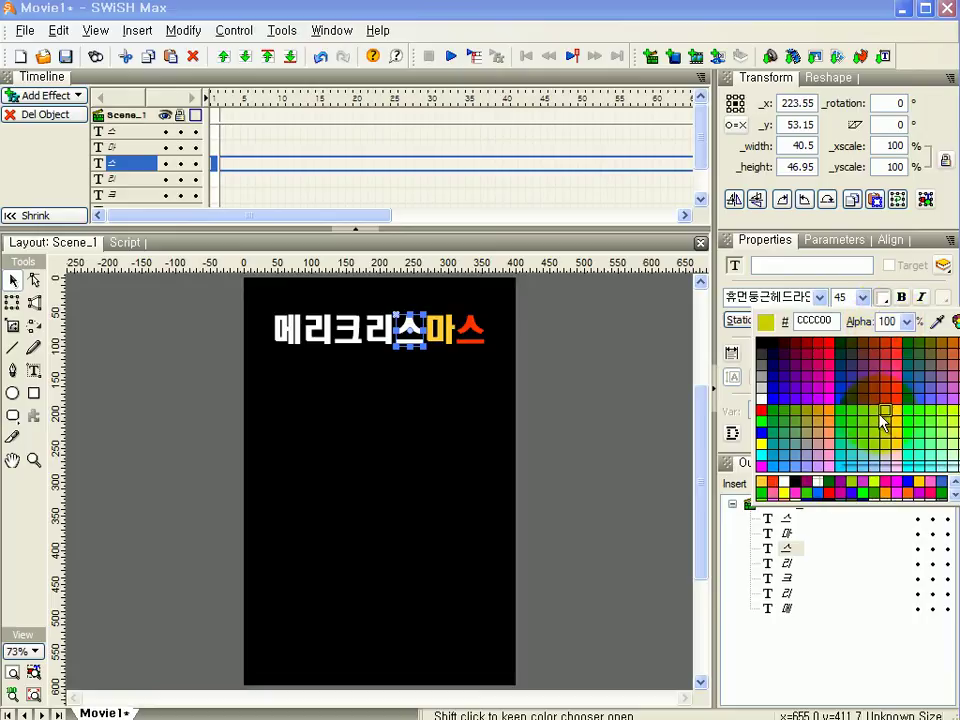
click(866, 414)
click(786, 564)
click(881, 298)
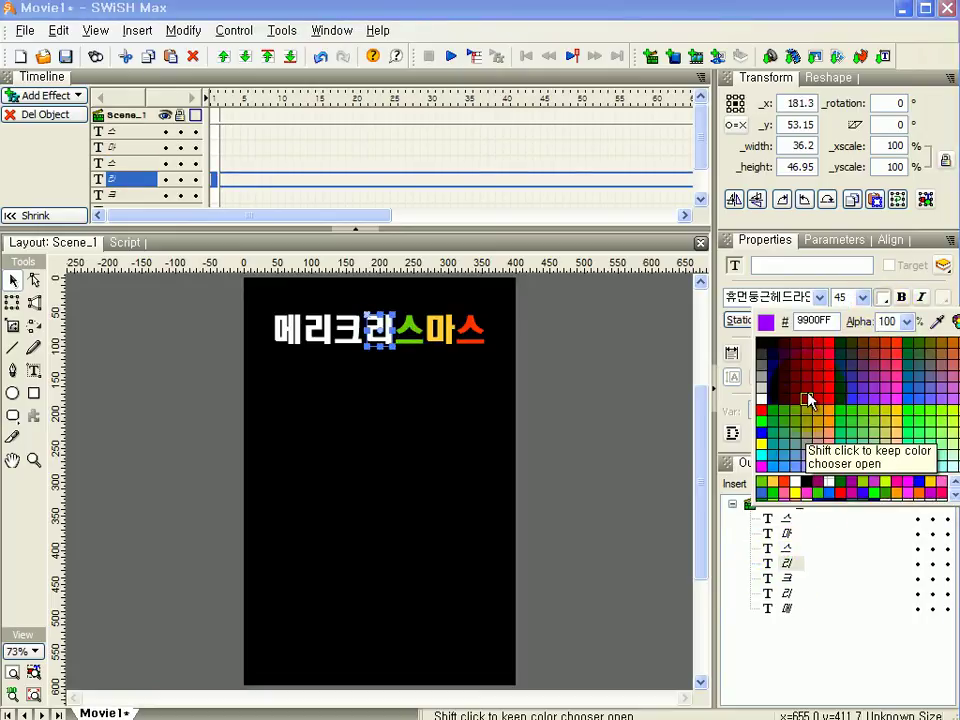
click(818, 352)
Step: Color the title's third letter 크 bright green and its second letter 리 pink
click(787, 578)
click(881, 298)
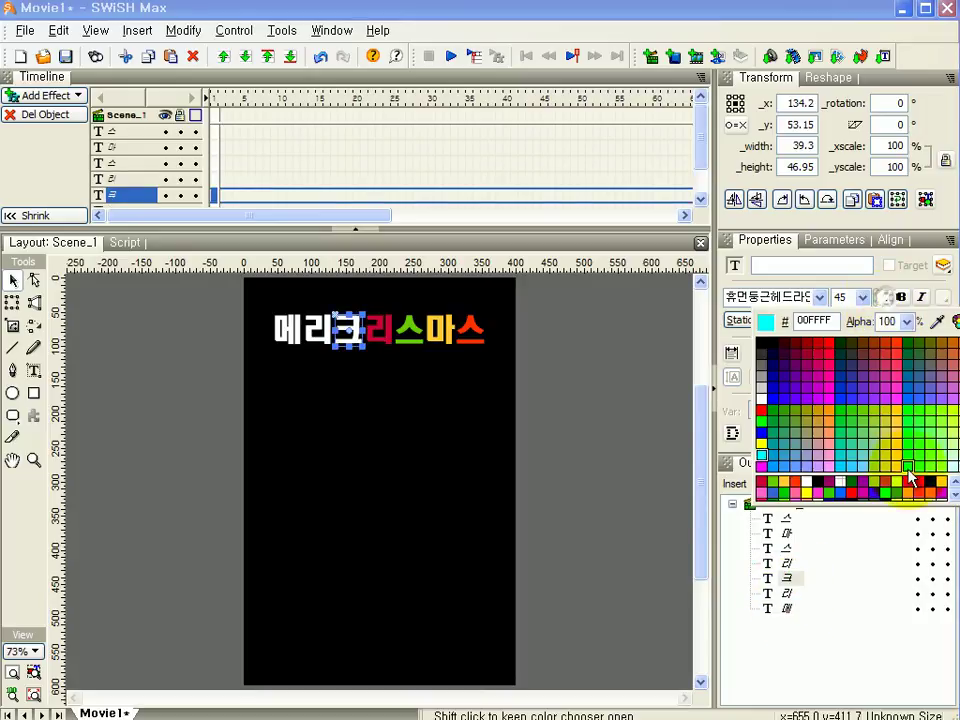
click(909, 418)
click(786, 593)
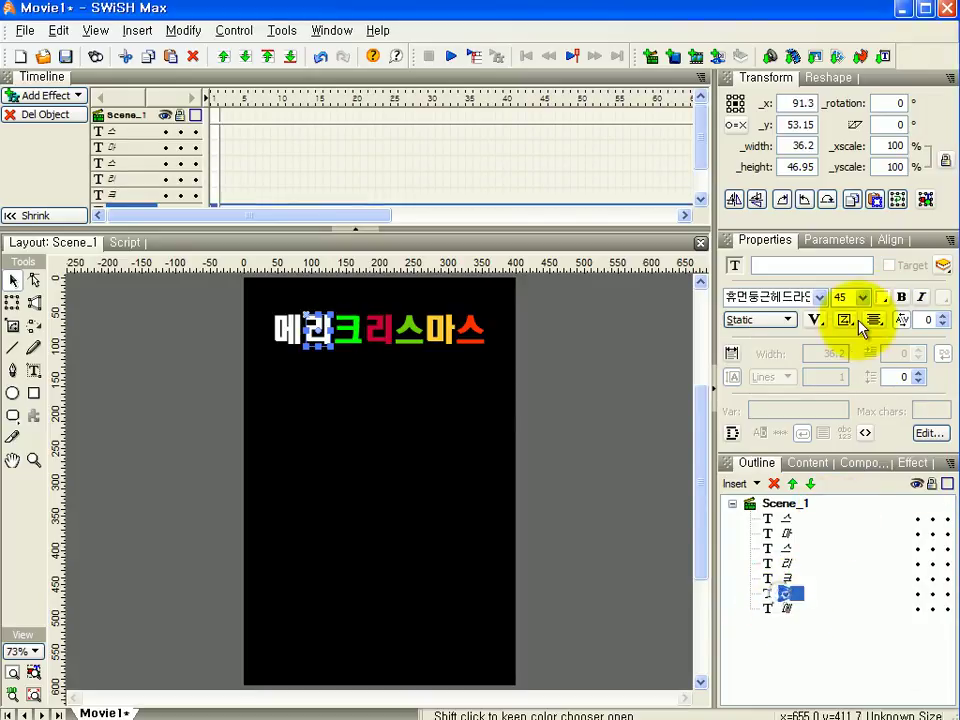
click(881, 298)
click(822, 418)
Step: Color the title's first letter 메 dark yellow, replacing a trial of blue 3333FF
click(787, 608)
click(881, 298)
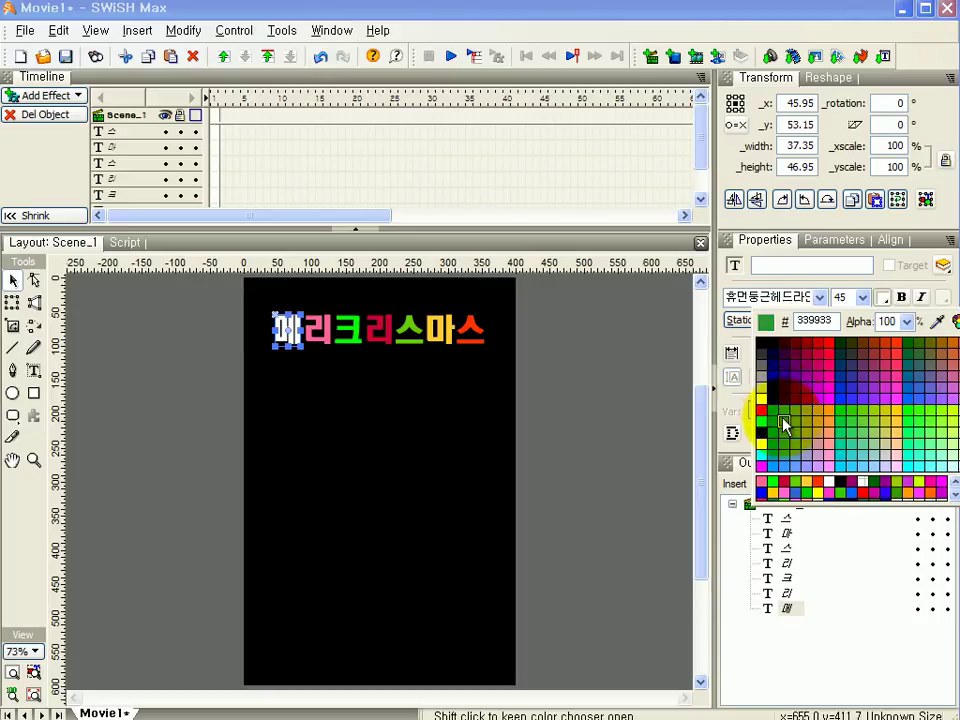
click(852, 400)
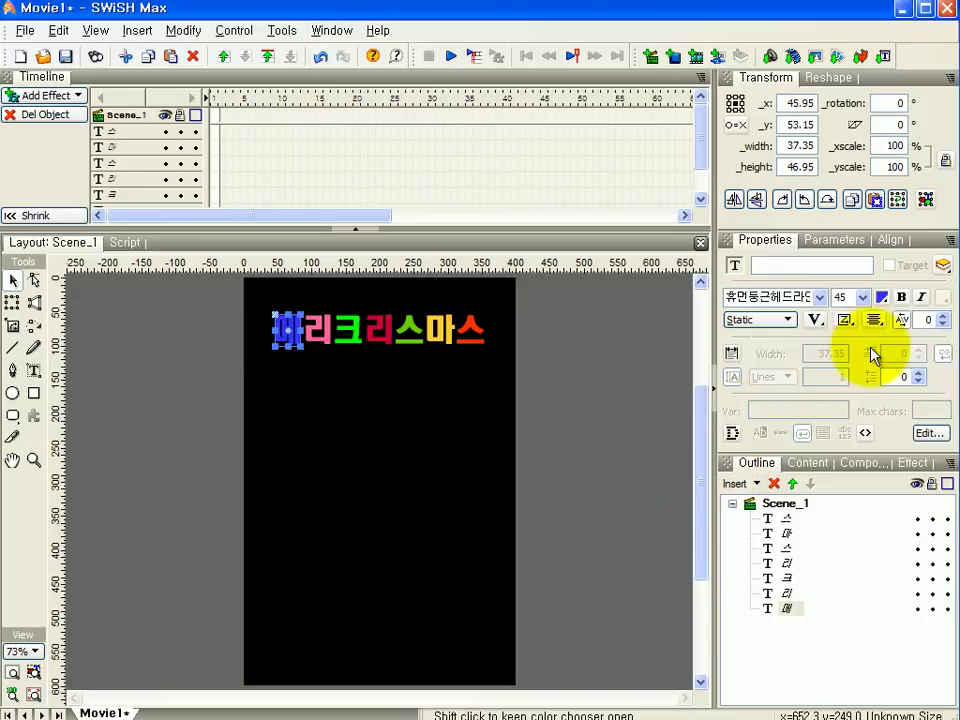
click(882, 297)
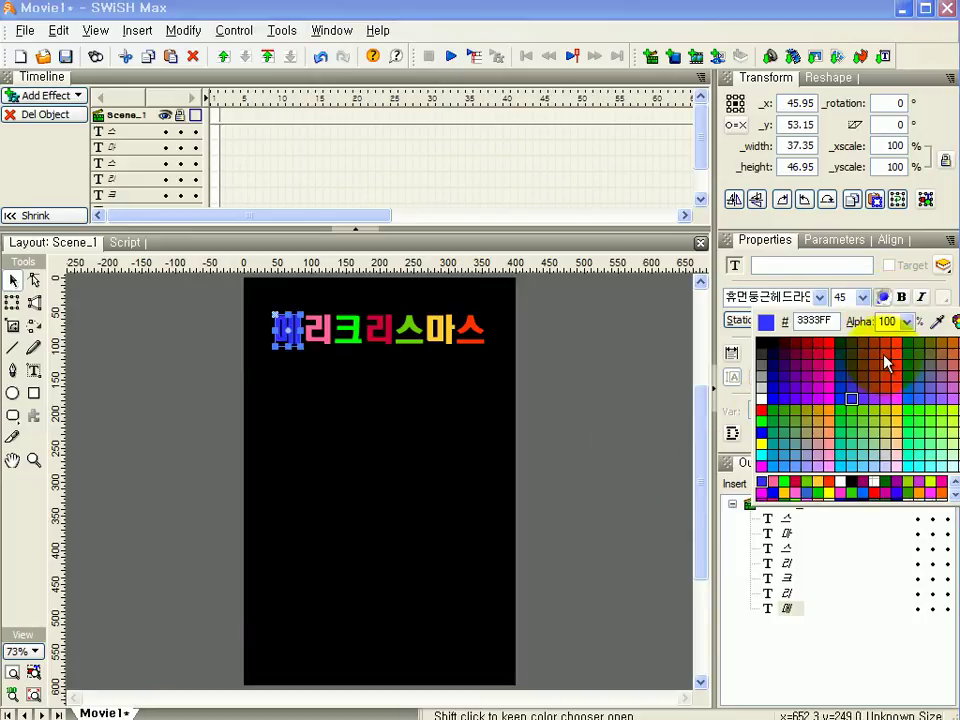
click(894, 420)
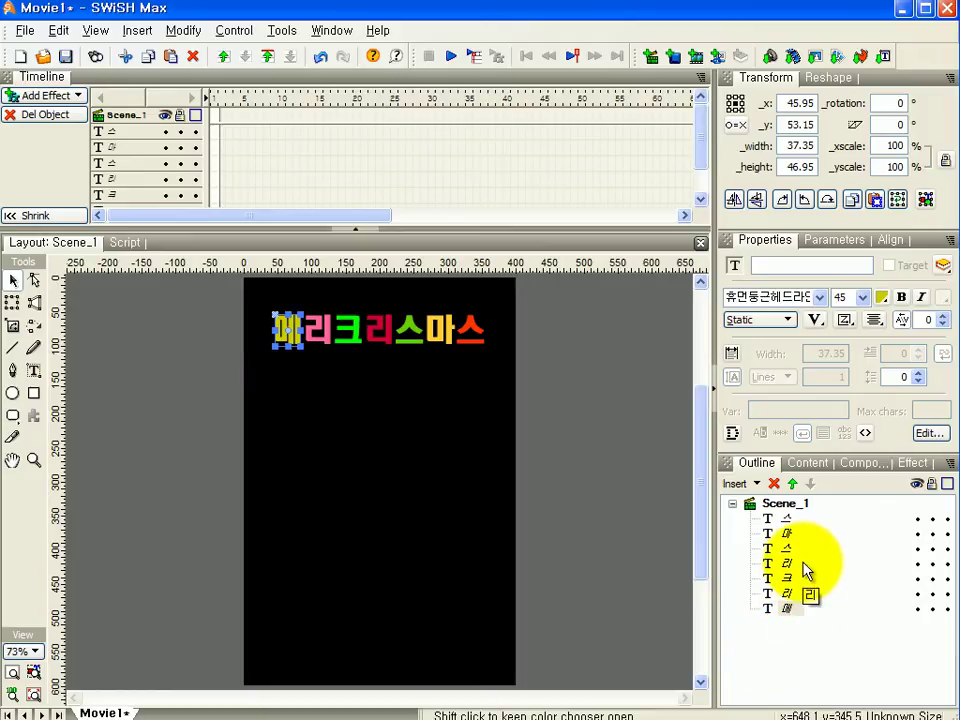
click(788, 519)
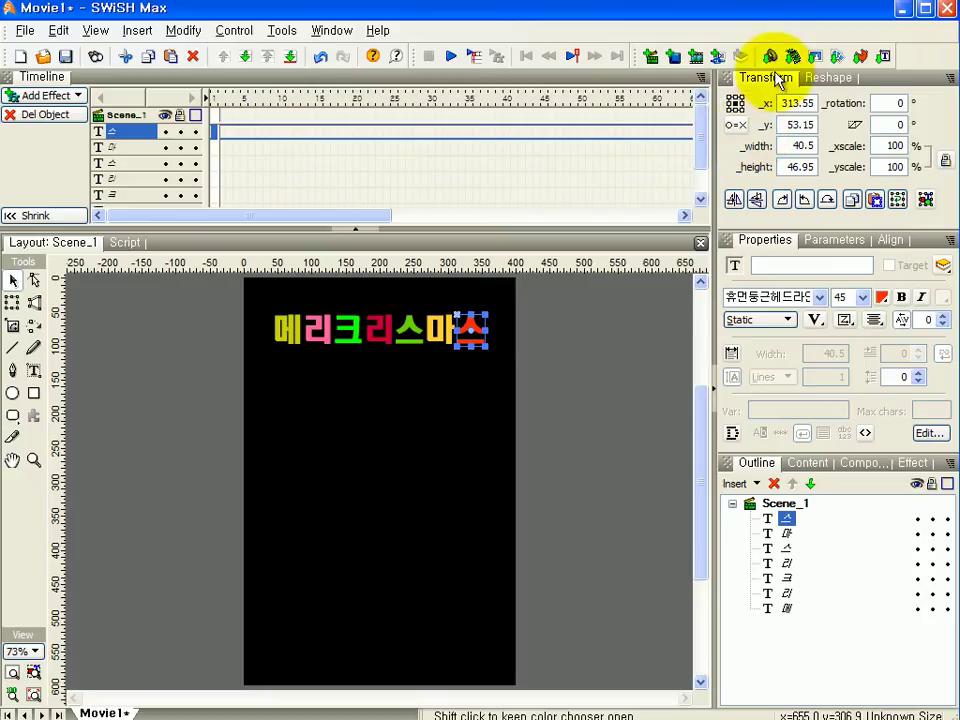
click(733, 127)
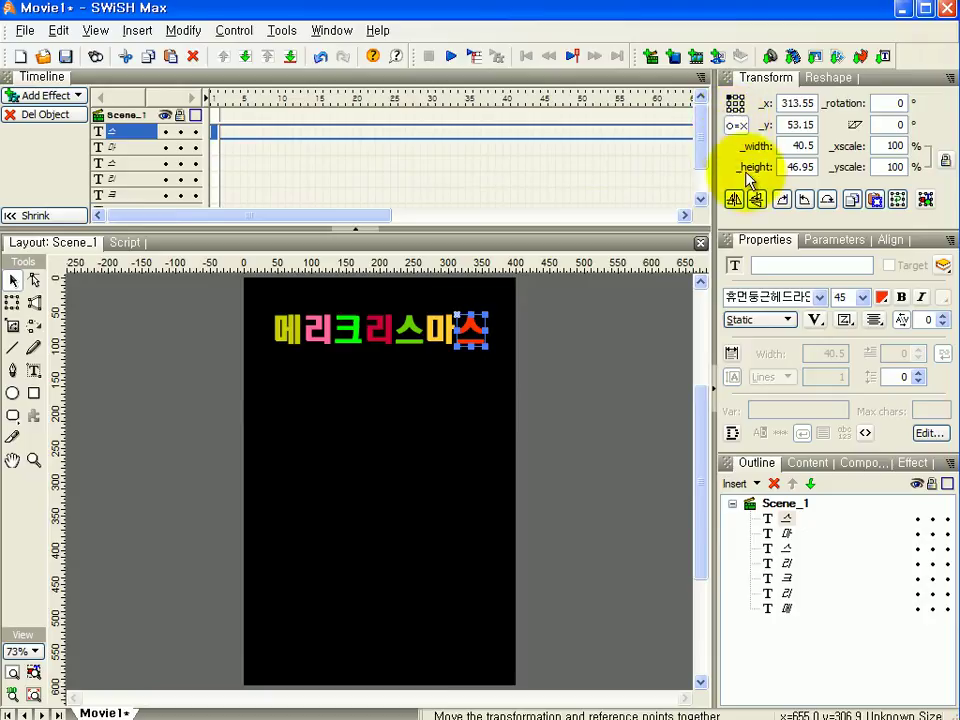
click(731, 101)
click(728, 108)
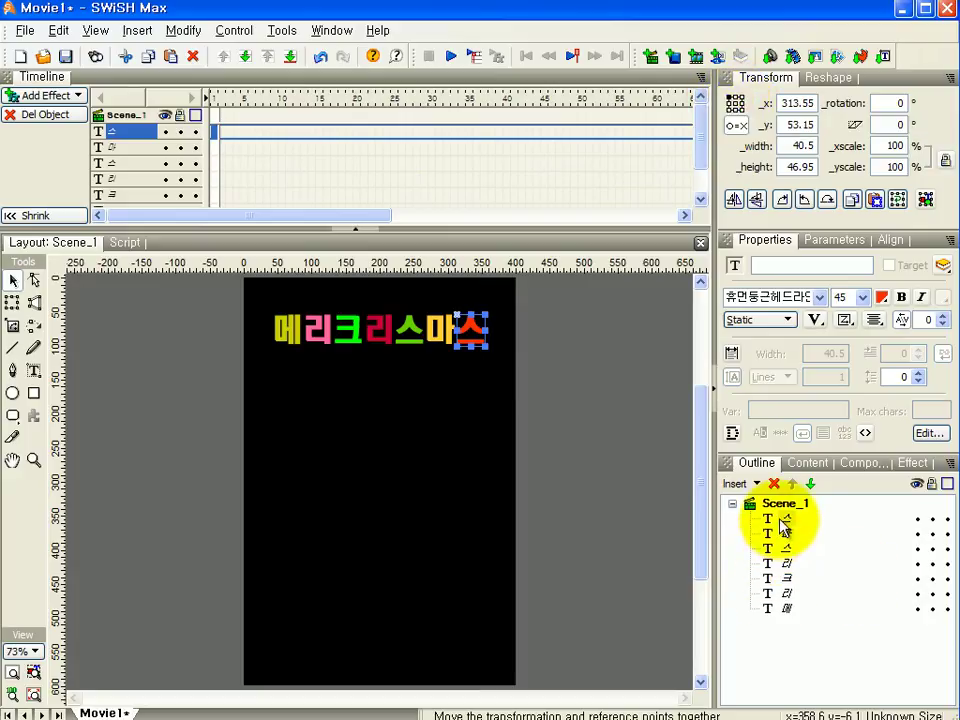
shift+click(786, 610)
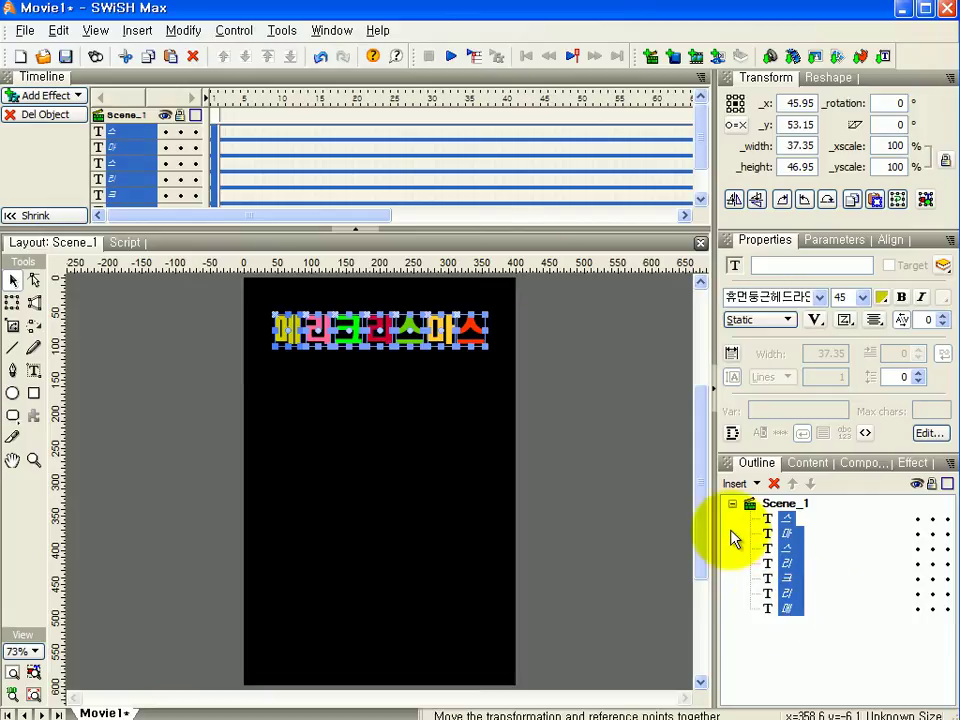
click(565, 402)
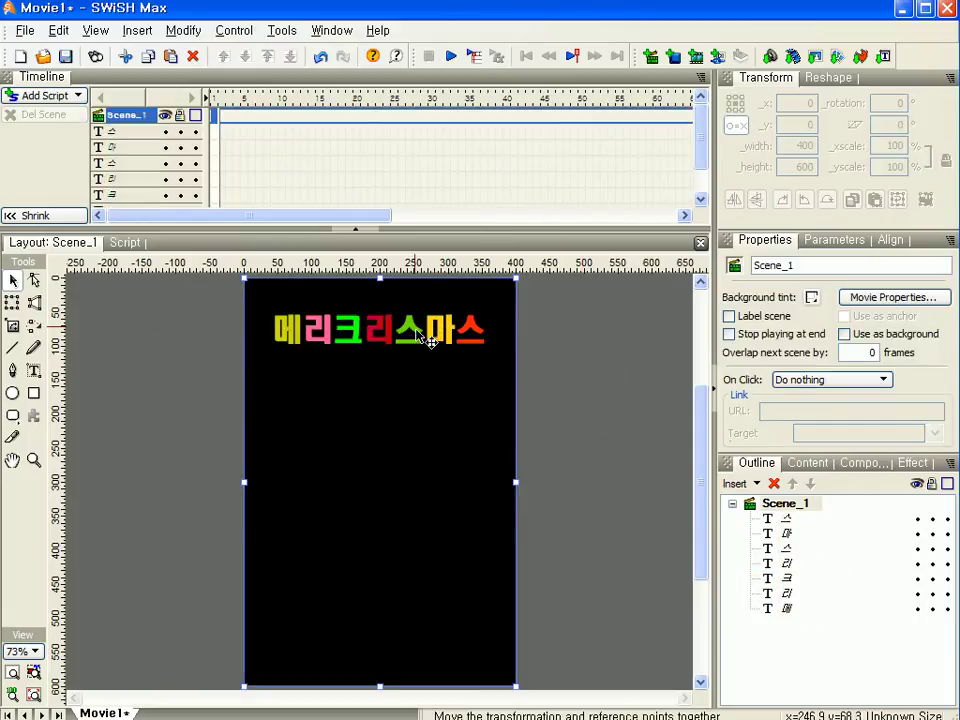
click(182, 364)
click(157, 385)
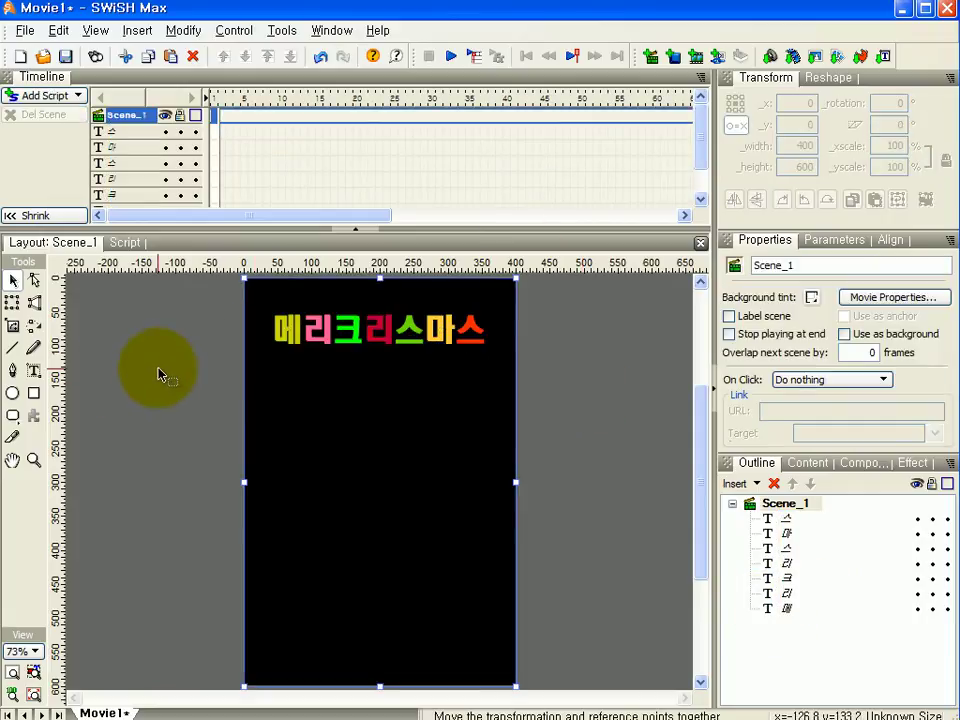
drag(170, 368, 574, 310)
drag(165, 374, 577, 295)
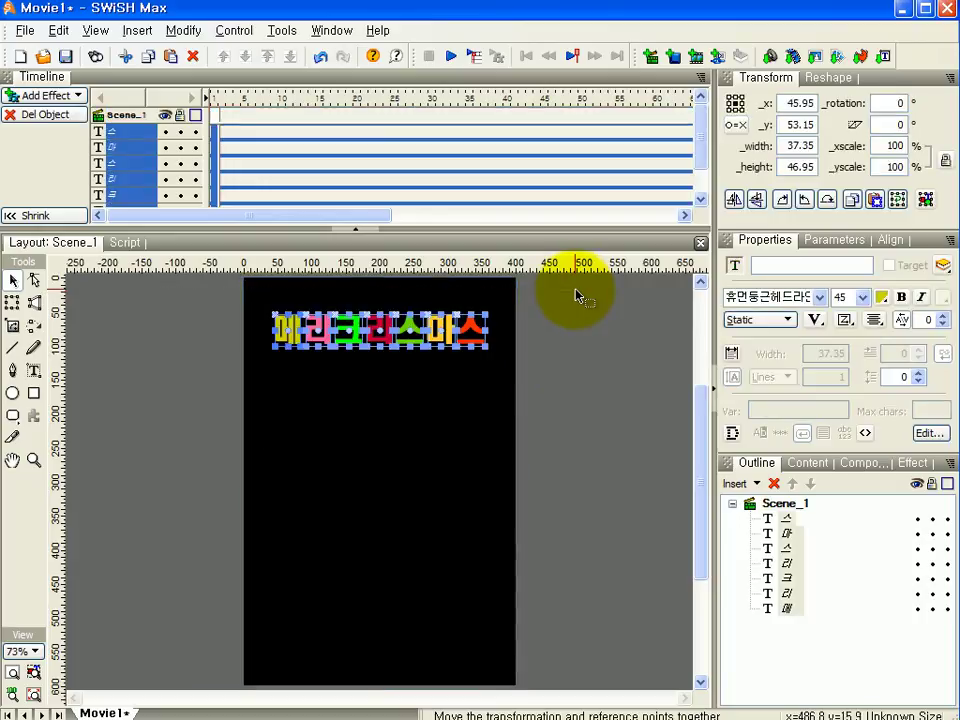
click(790, 518)
shift+click(788, 607)
click(579, 435)
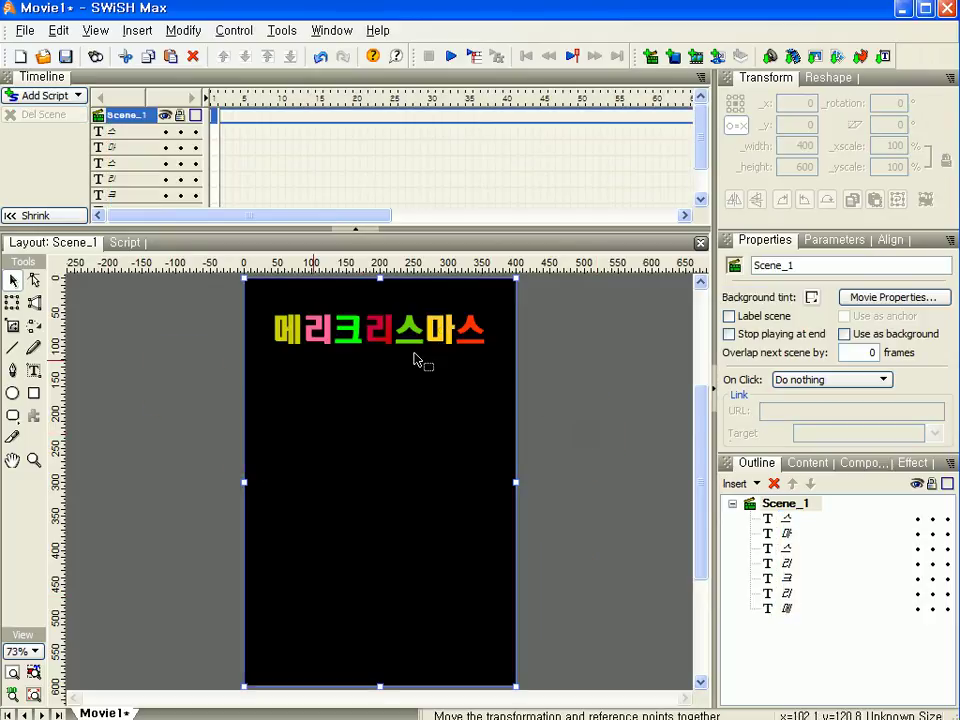
Step: Set the anchor point of all seven title letters to top center and enlarge the timeline to fit every letter's row
drag(155, 363, 589, 293)
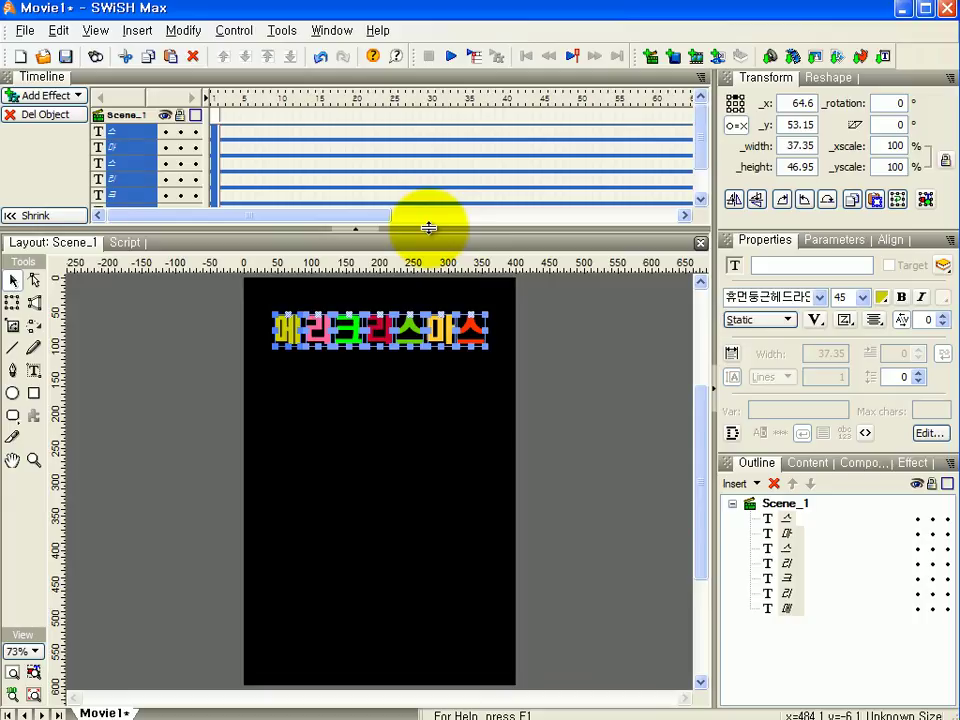
drag(429, 228, 418, 256)
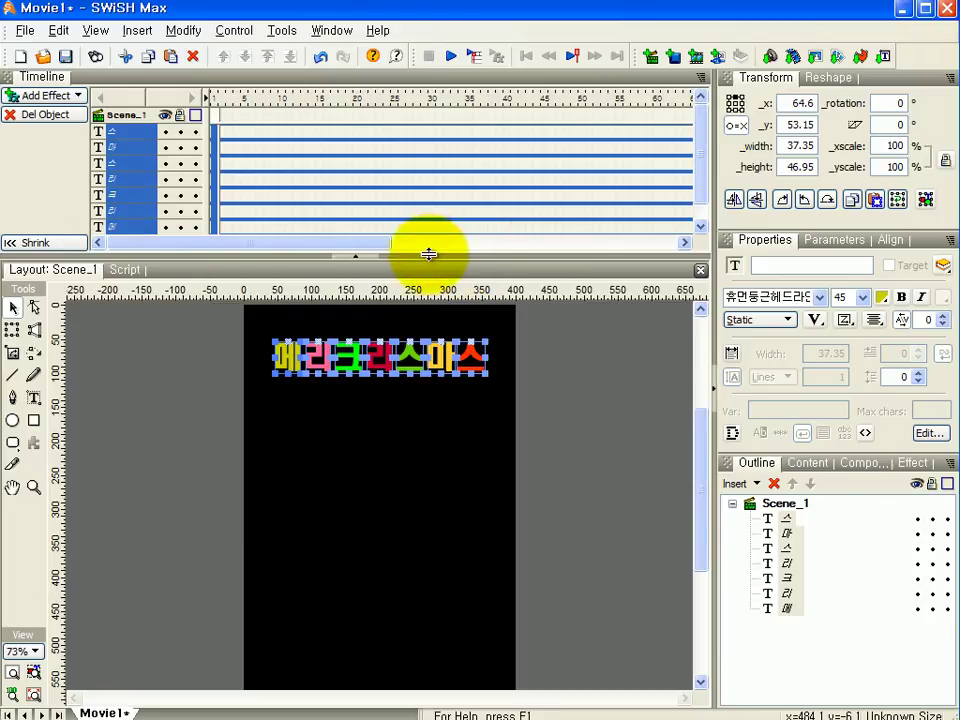
mouse_move(429, 254)
mouse_down()
mouse_move(429, 267)
mouse_move(429, 258)
mouse_up()
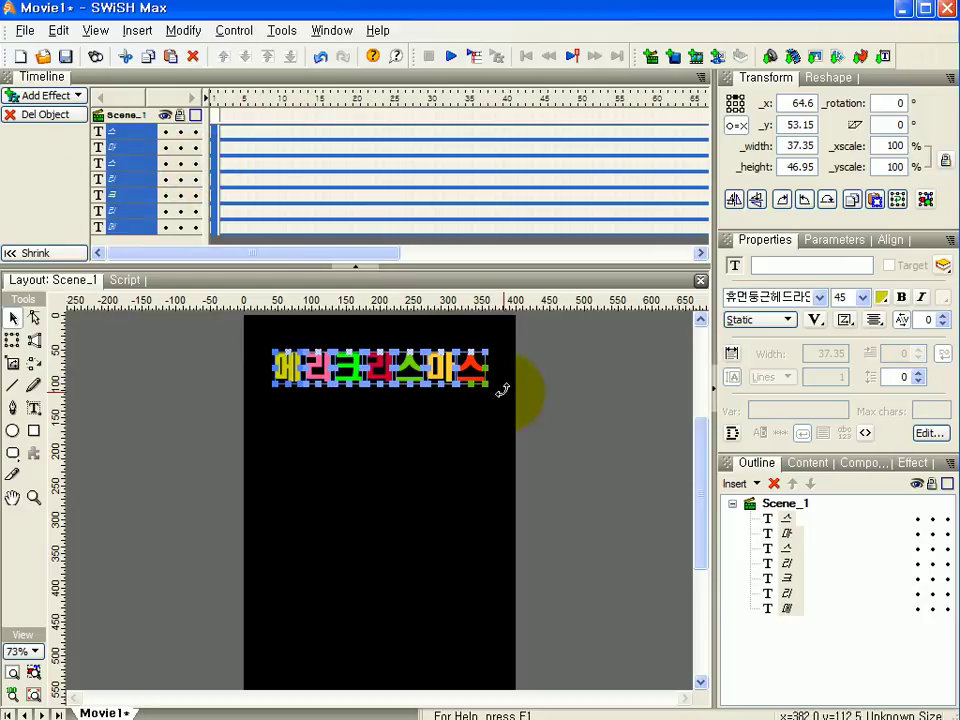
Step: Add a Move effect spanning frames 1 to 5 to the title's first letter 메
click(213, 381)
click(300, 372)
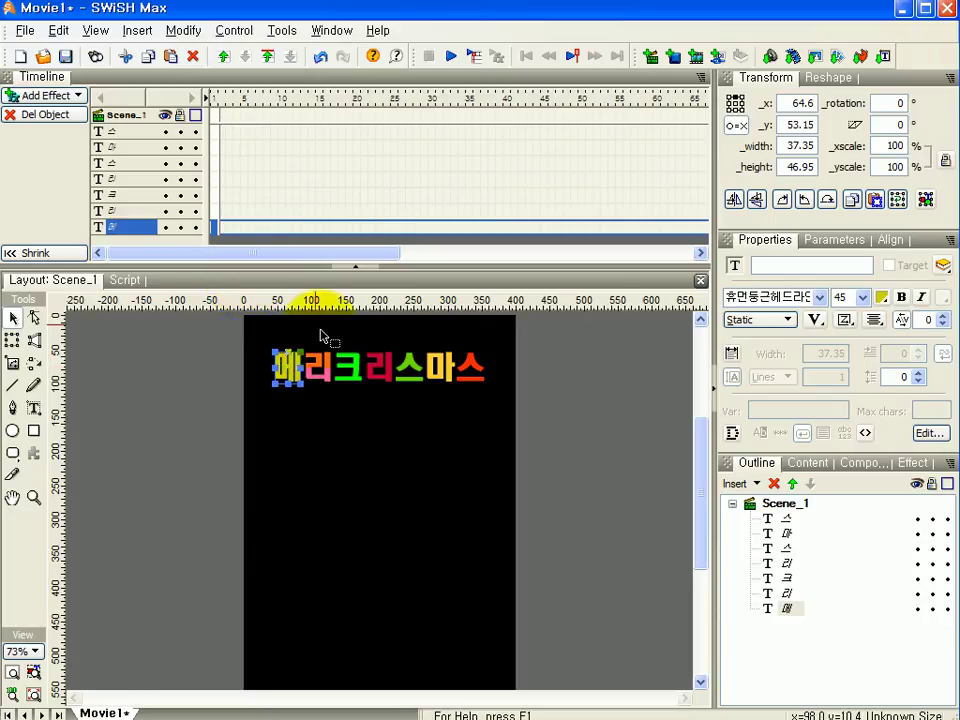
double_click(246, 228)
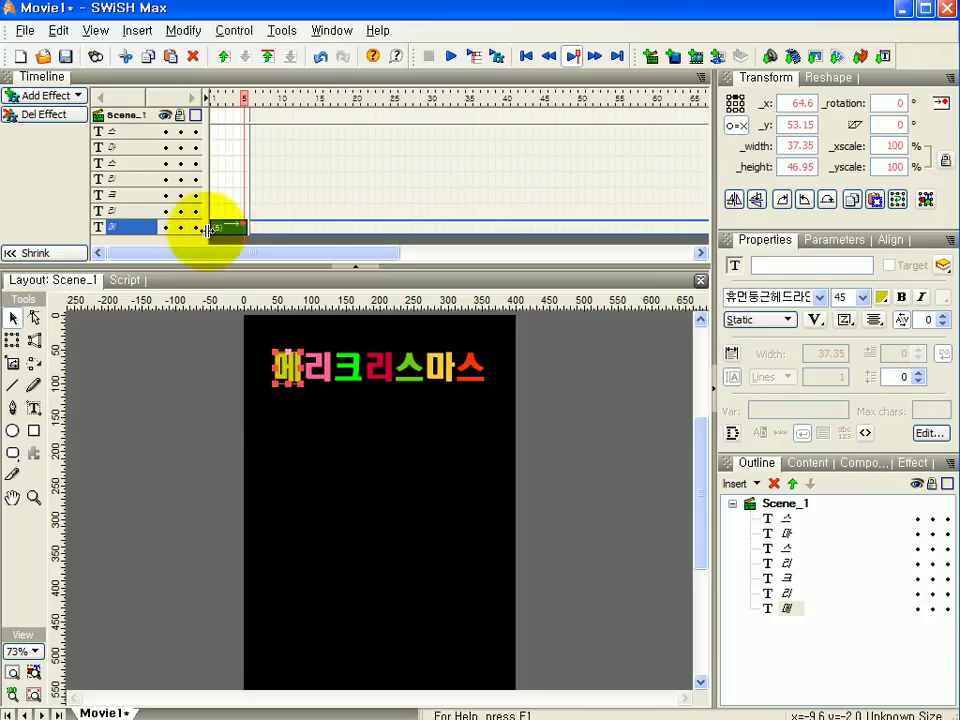
click(212, 224)
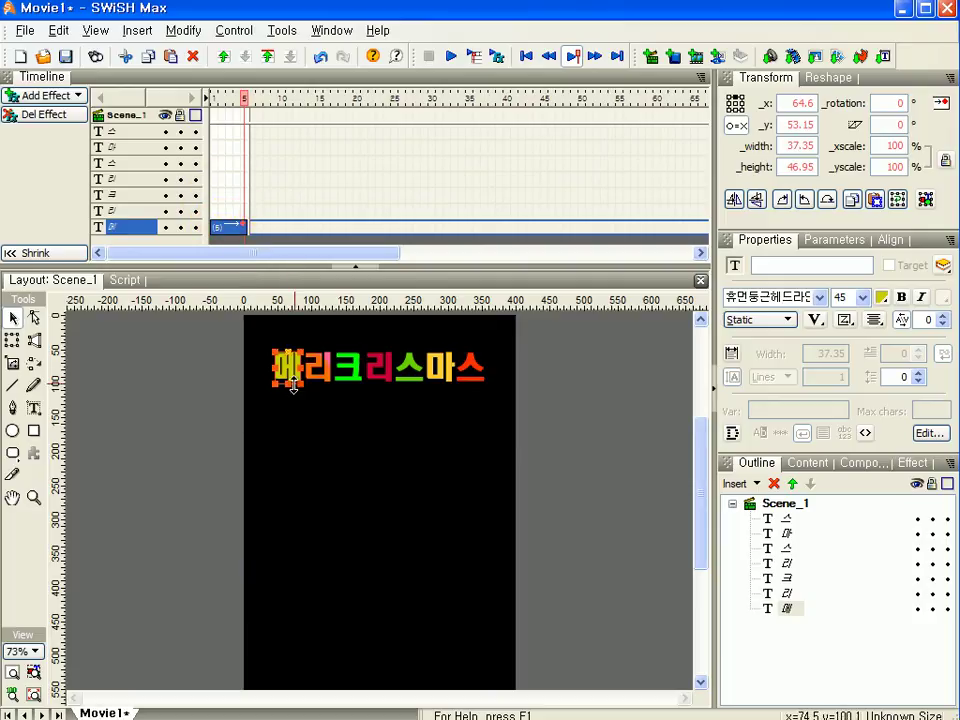
click(244, 229)
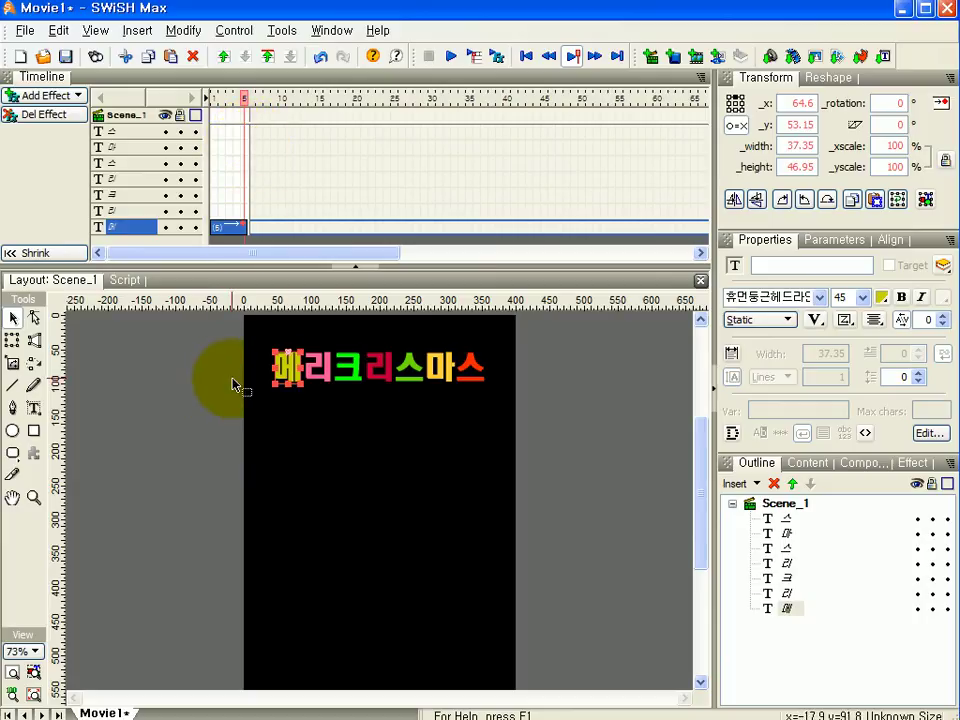
click(228, 233)
click(228, 233)
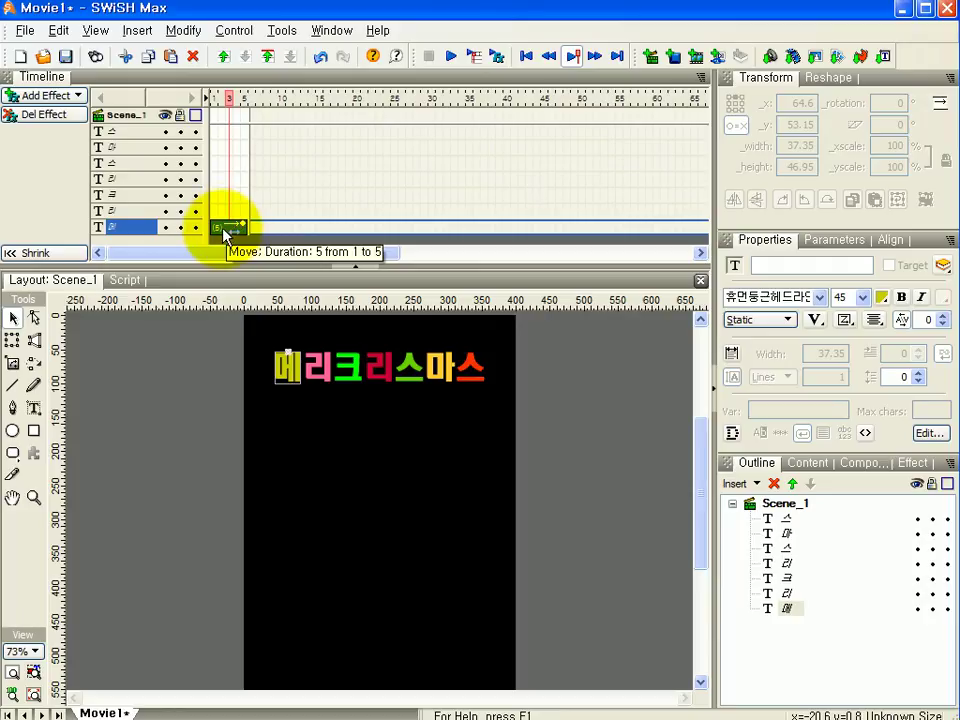
Step: Open the Move effect's settings as a floating window and set its X angle to Rotate to 10°, with Y matching X
double_click(228, 233)
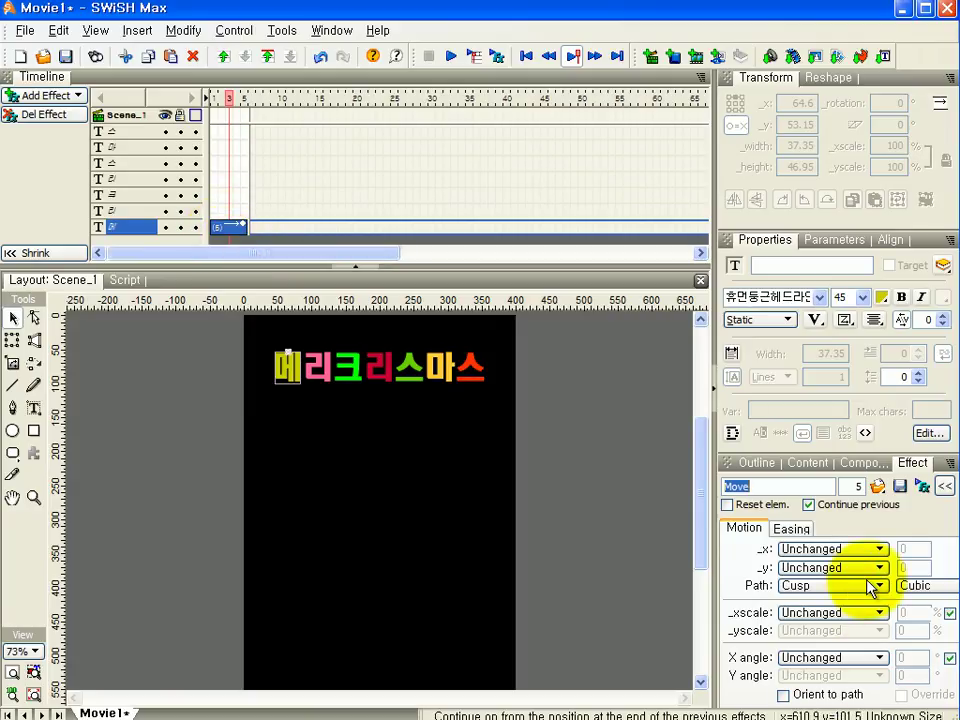
drag(917, 472, 729, 150)
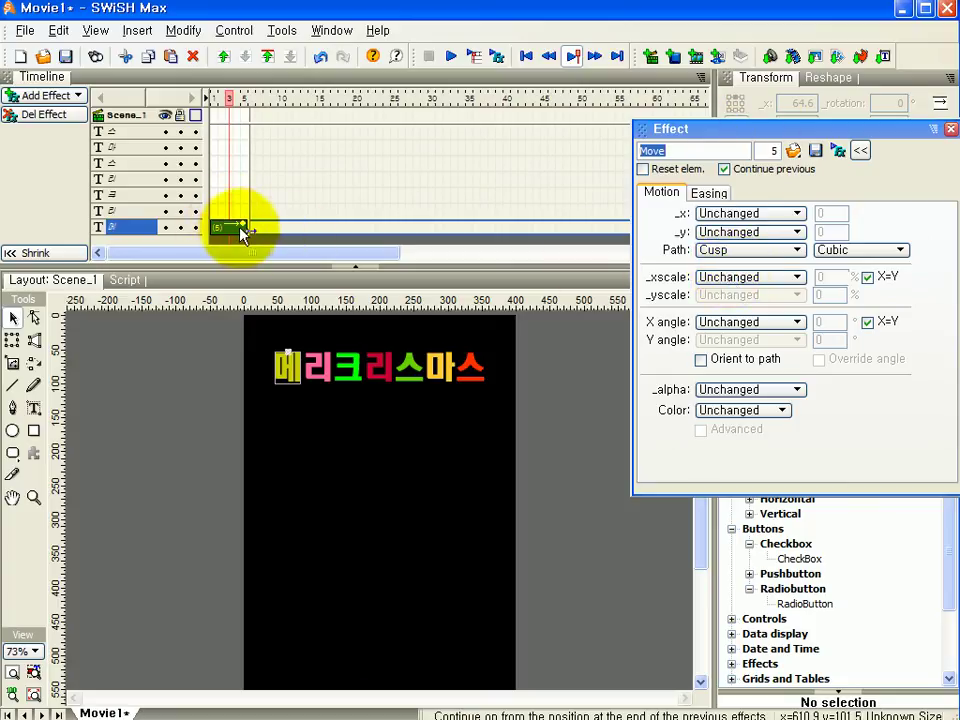
click(782, 324)
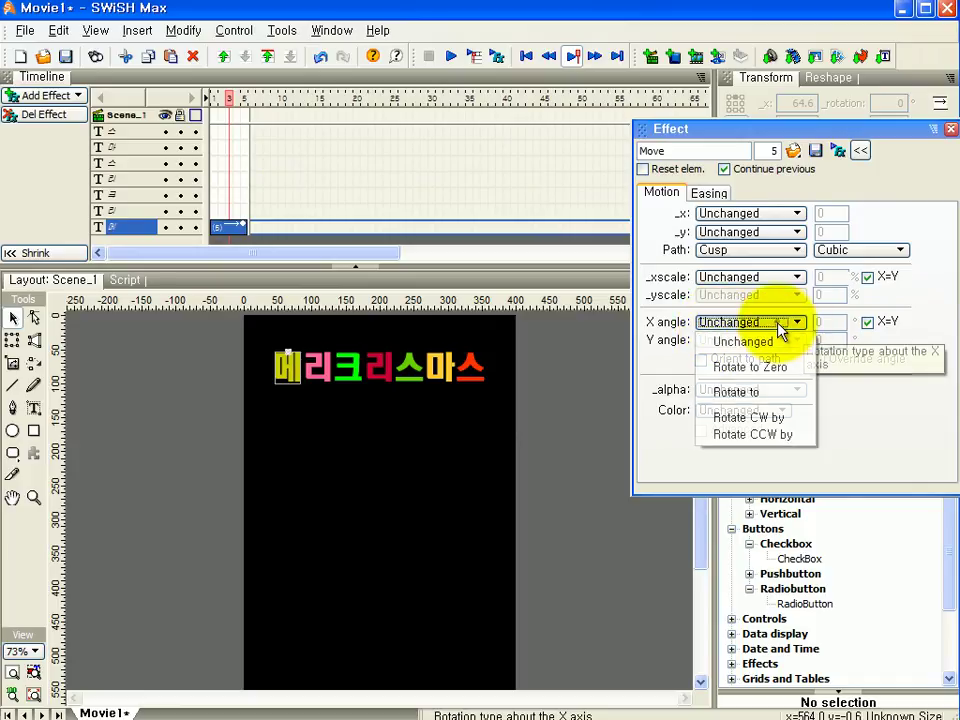
click(753, 395)
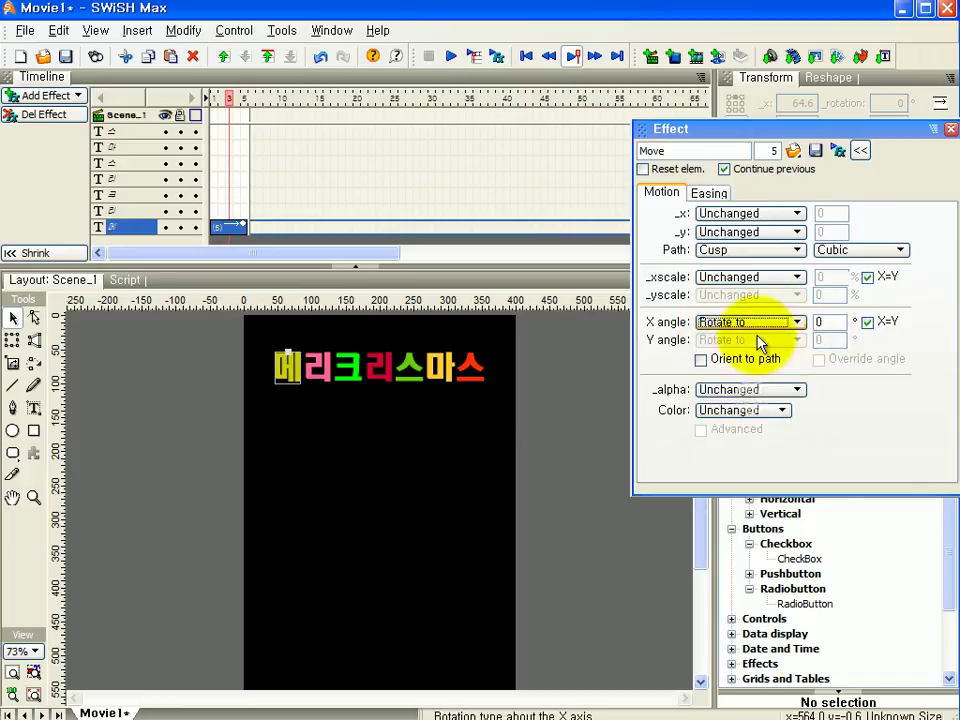
click(820, 321)
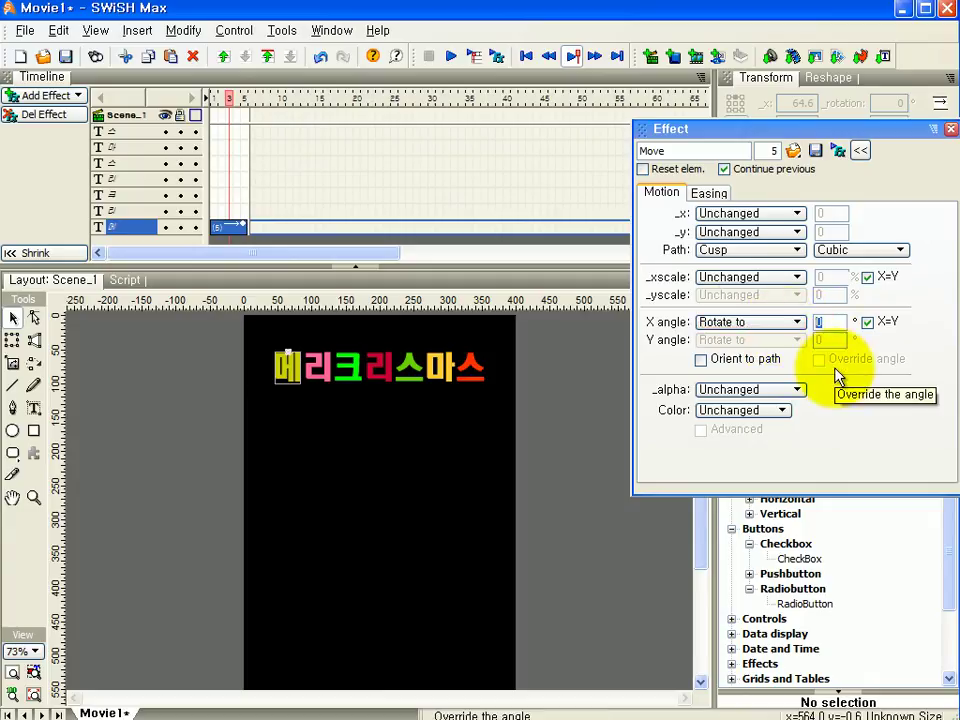
text(5)
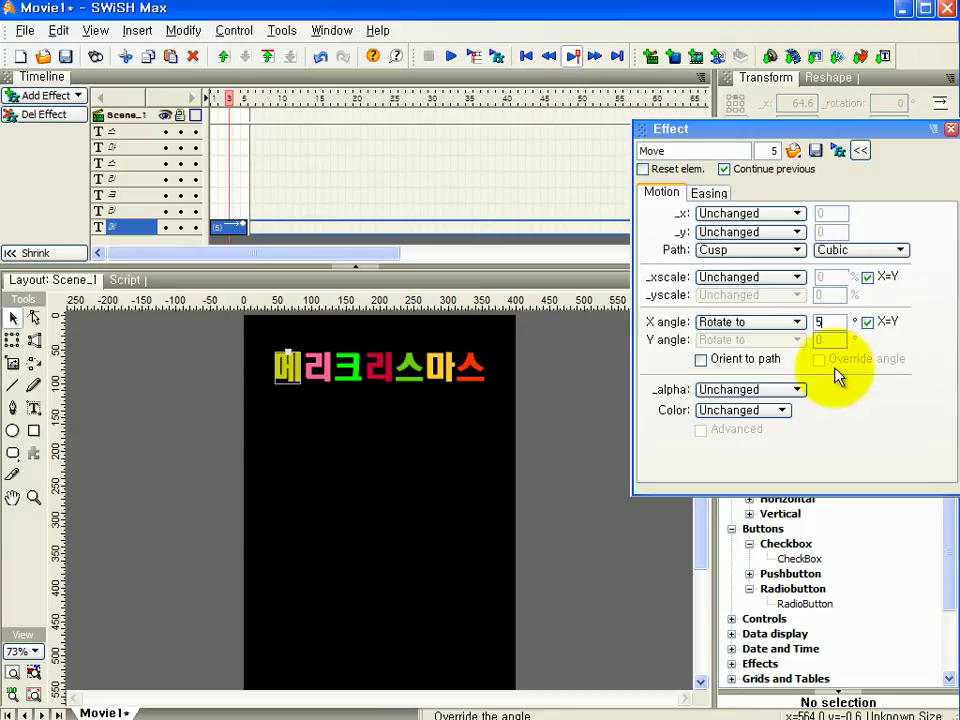
key(Return)
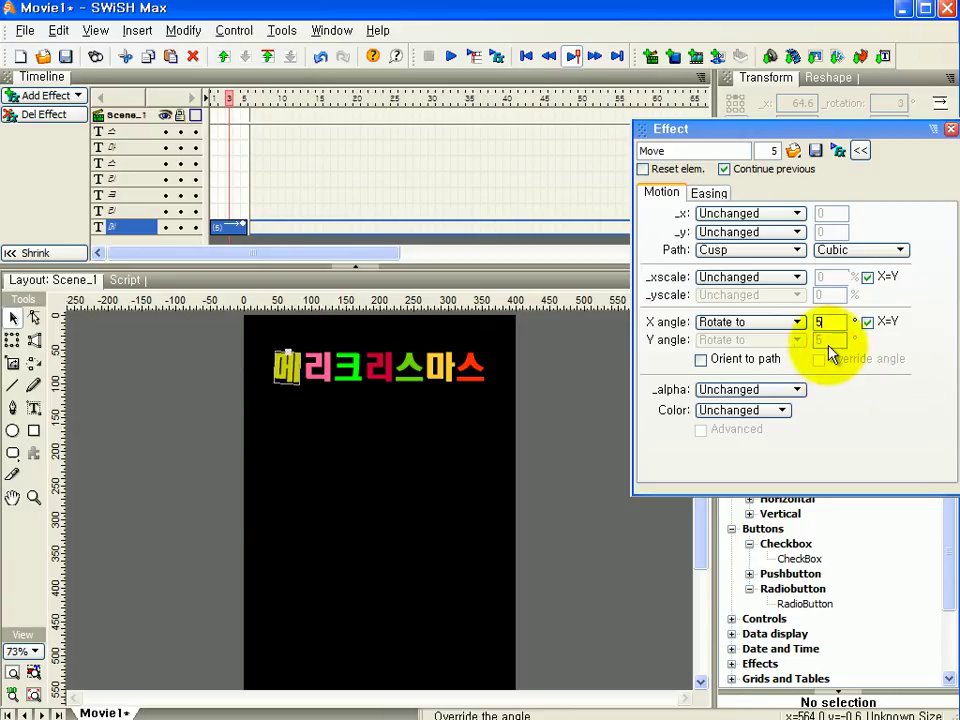
click(829, 321)
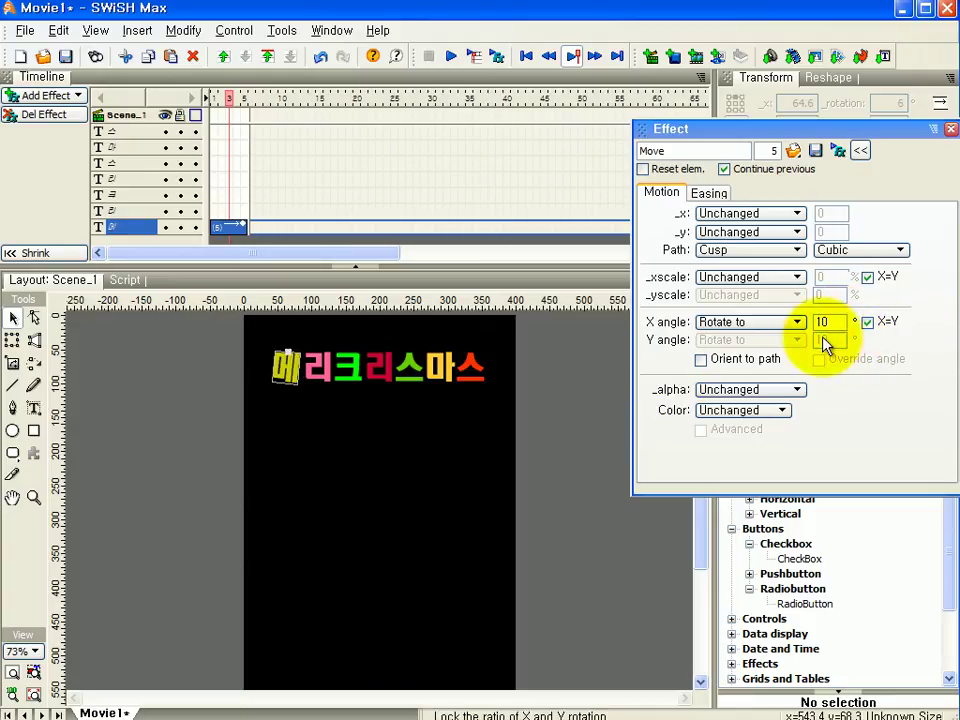
double_click(822, 321)
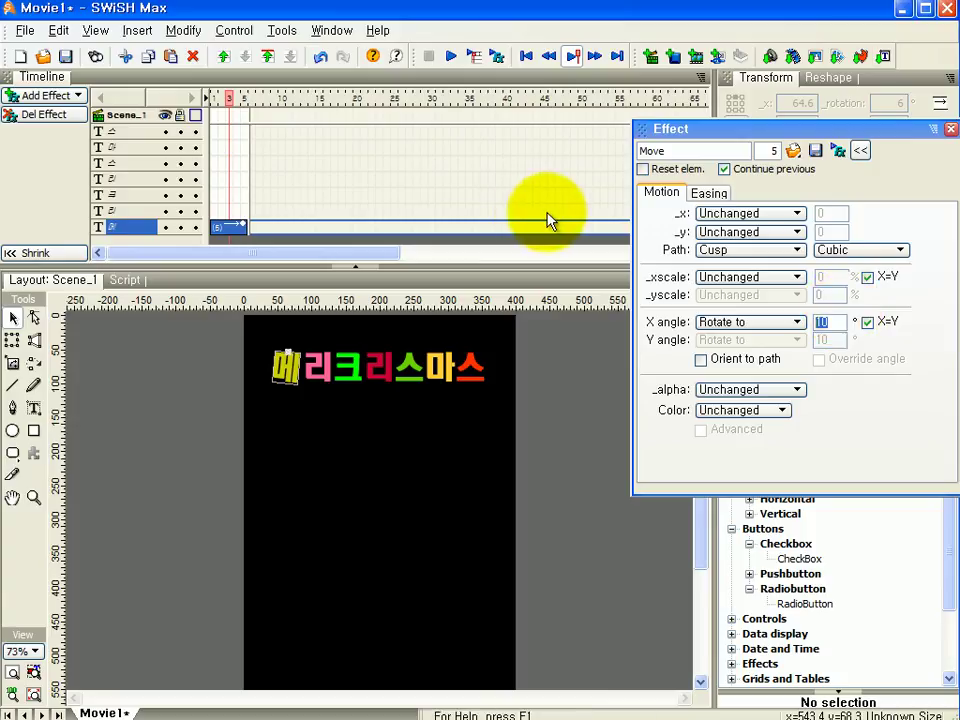
Step: Add a second Move effect to 메 over frames 6 to 10 and set its X angle to Rotate to 0°
click(282, 230)
double_click(282, 230)
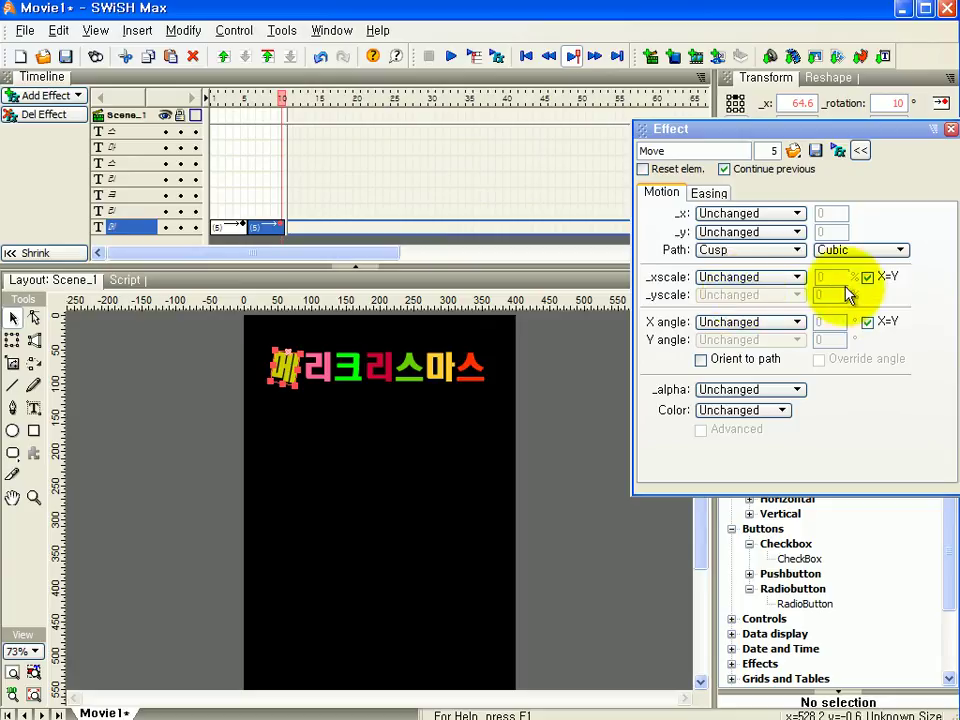
click(797, 278)
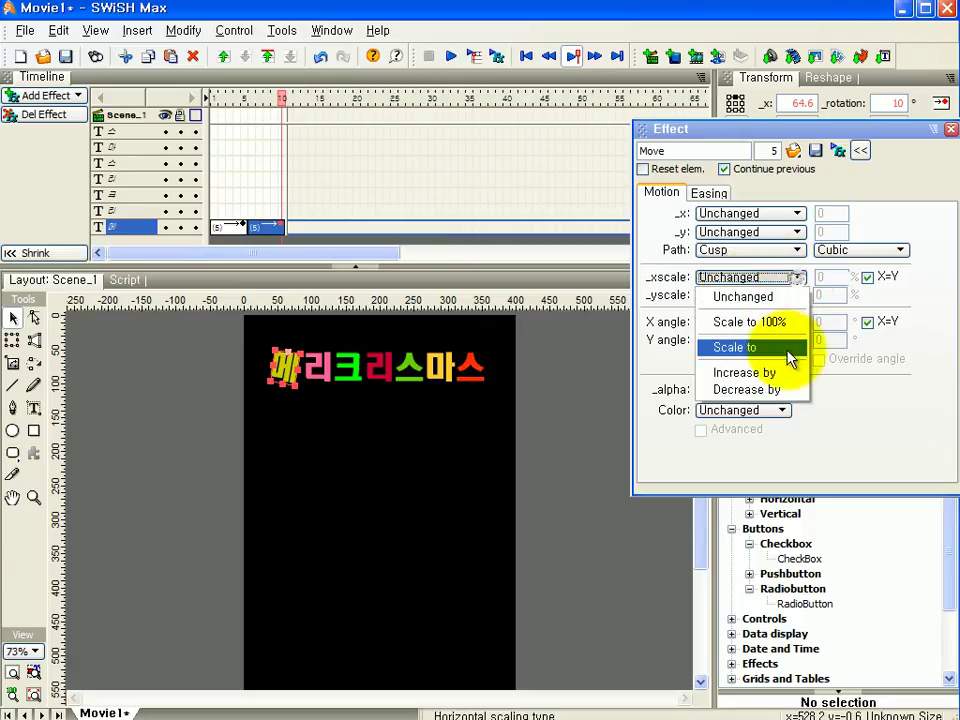
click(630, 356)
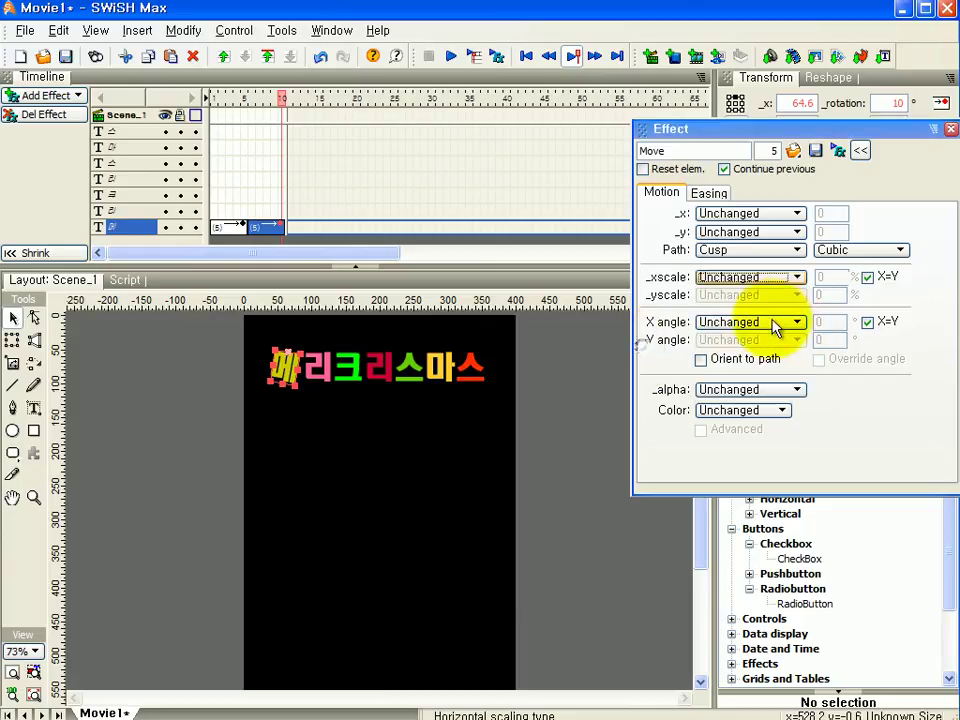
click(797, 322)
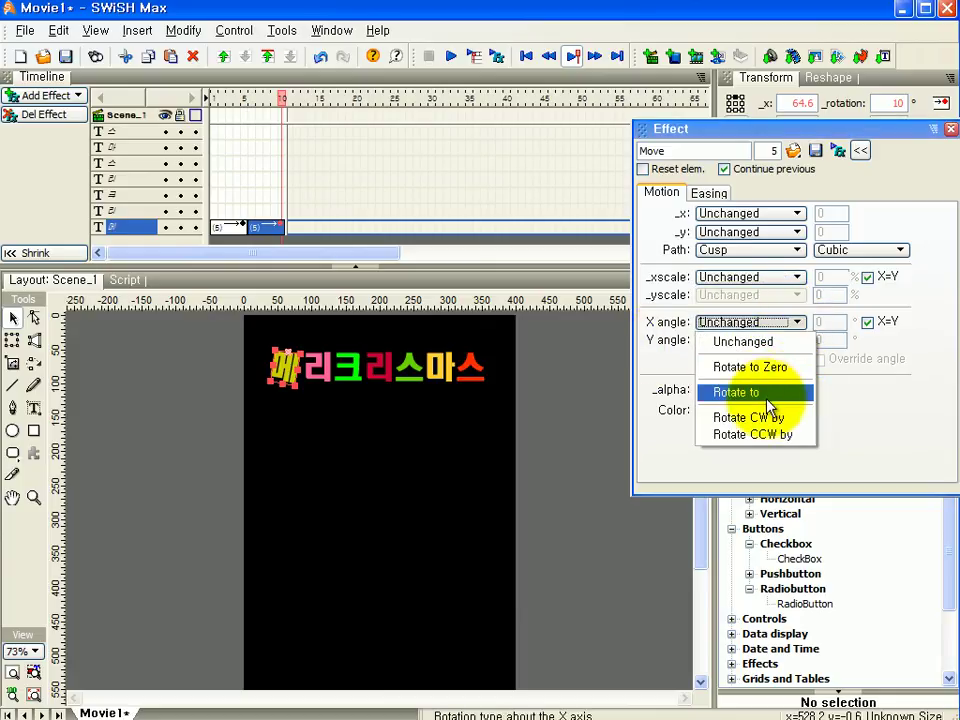
click(763, 394)
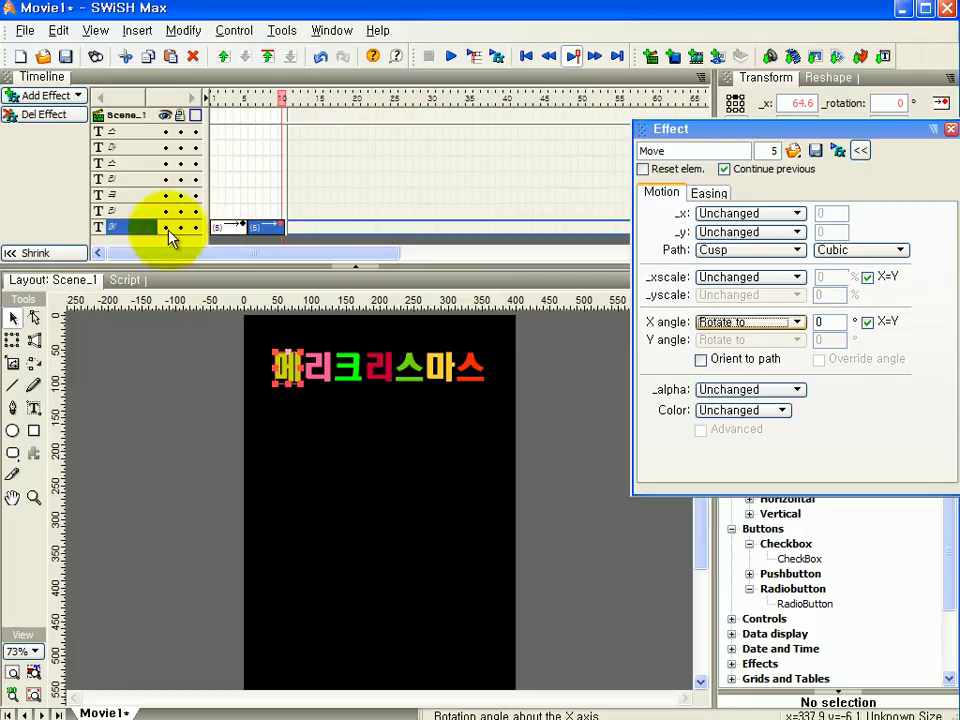
Step: Add a third Move effect to 메 over frames 11 to 15 and set its X angle to Rotate to -10°
click(320, 228)
double_click(320, 228)
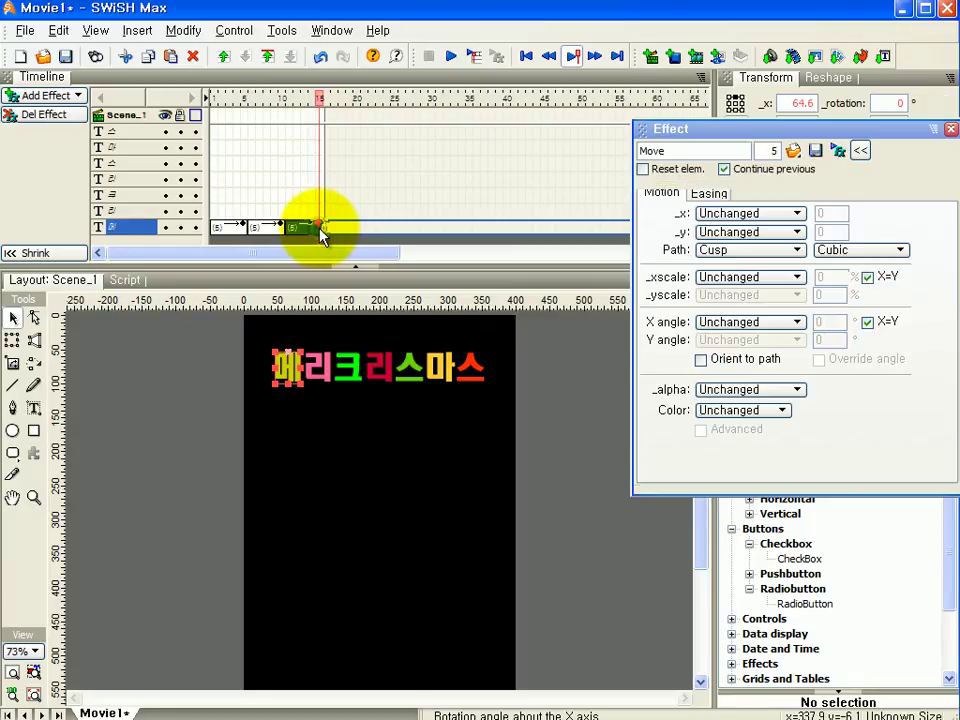
click(797, 322)
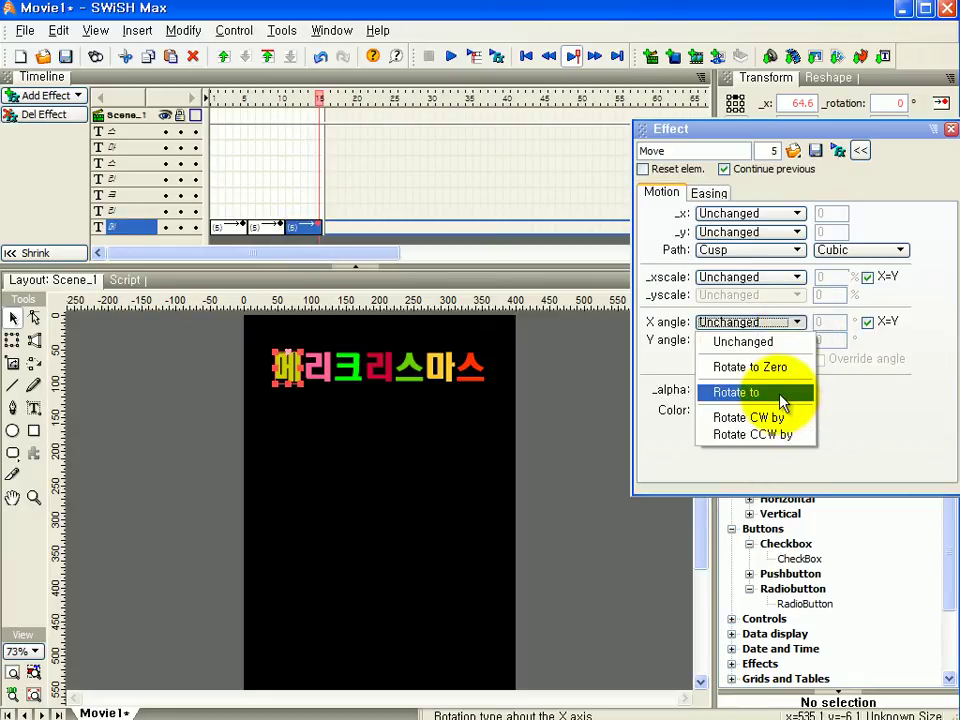
click(782, 394)
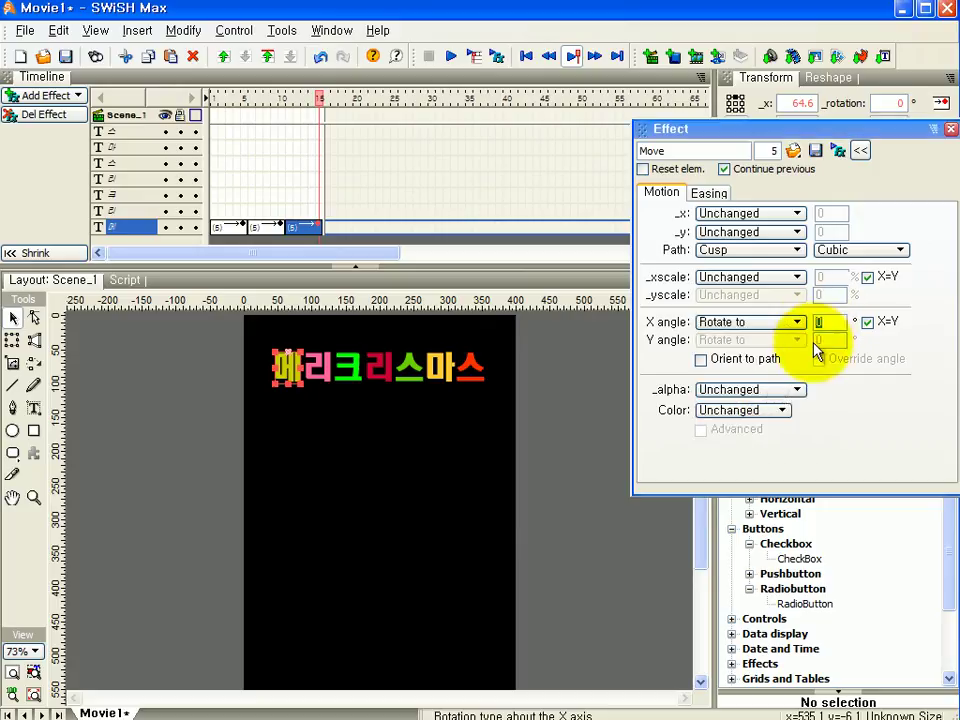
text(-10)
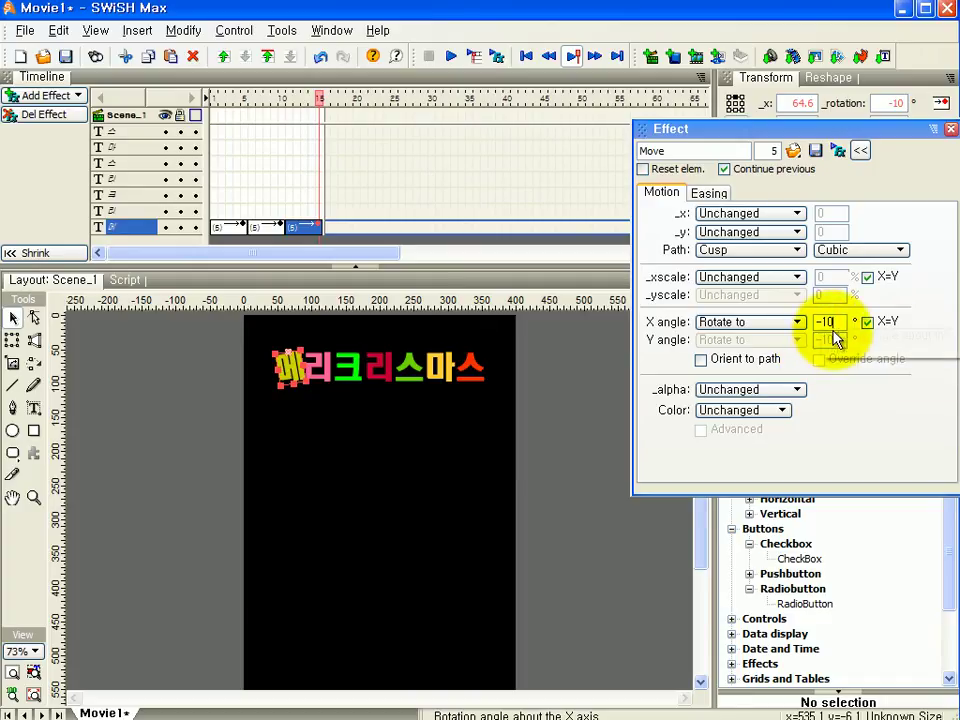
Step: Add a fourth Move effect to 메 over frames 16 to 20 and set its X angle to Rotate to 0°
click(360, 233)
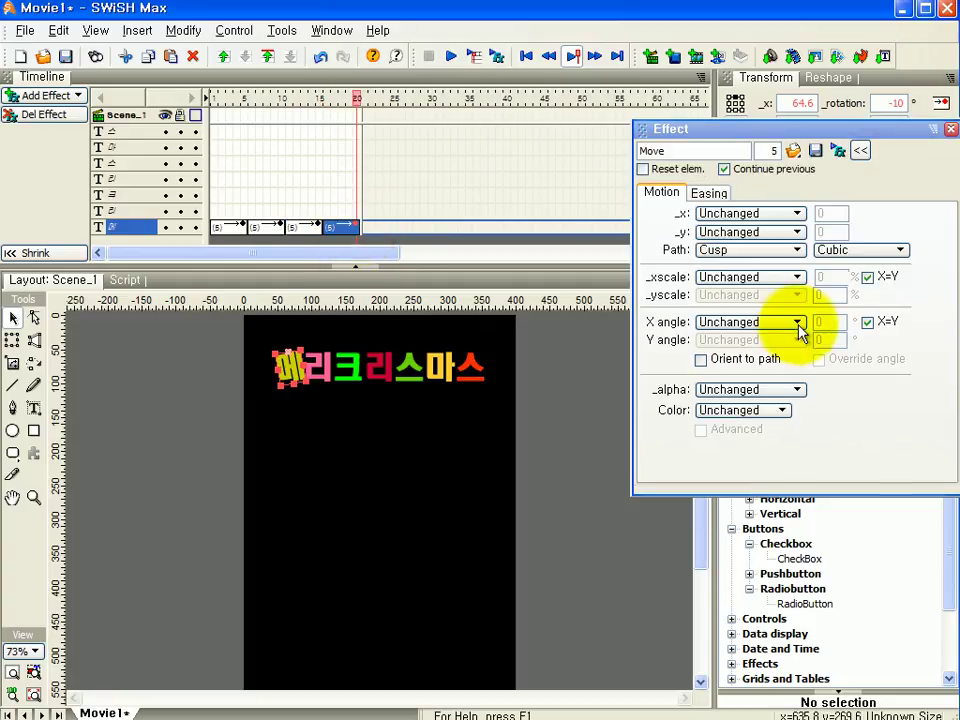
click(798, 322)
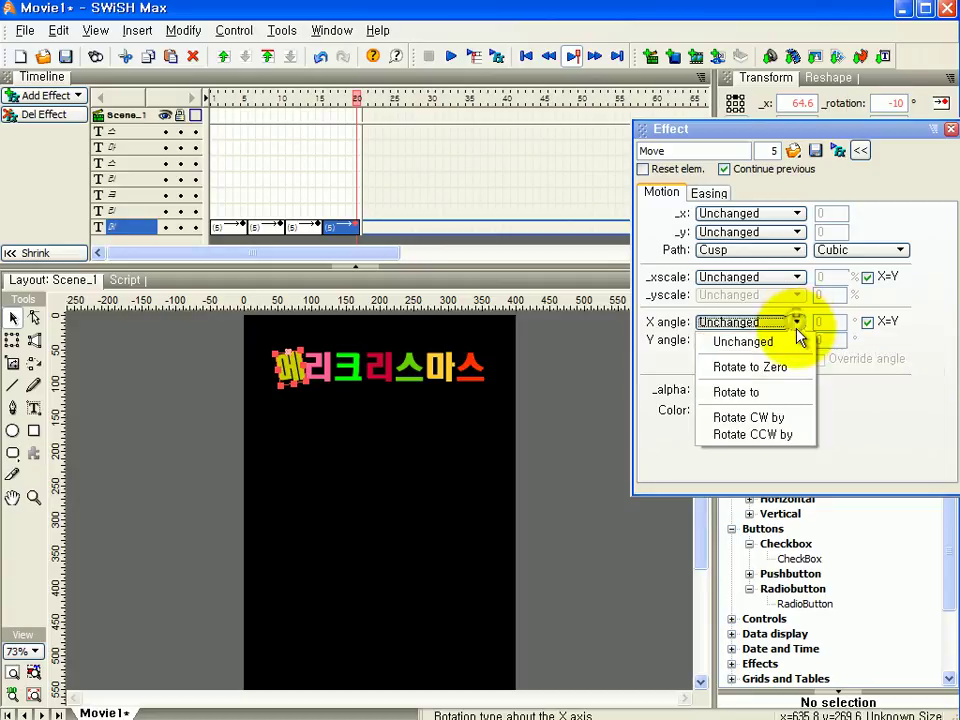
click(790, 397)
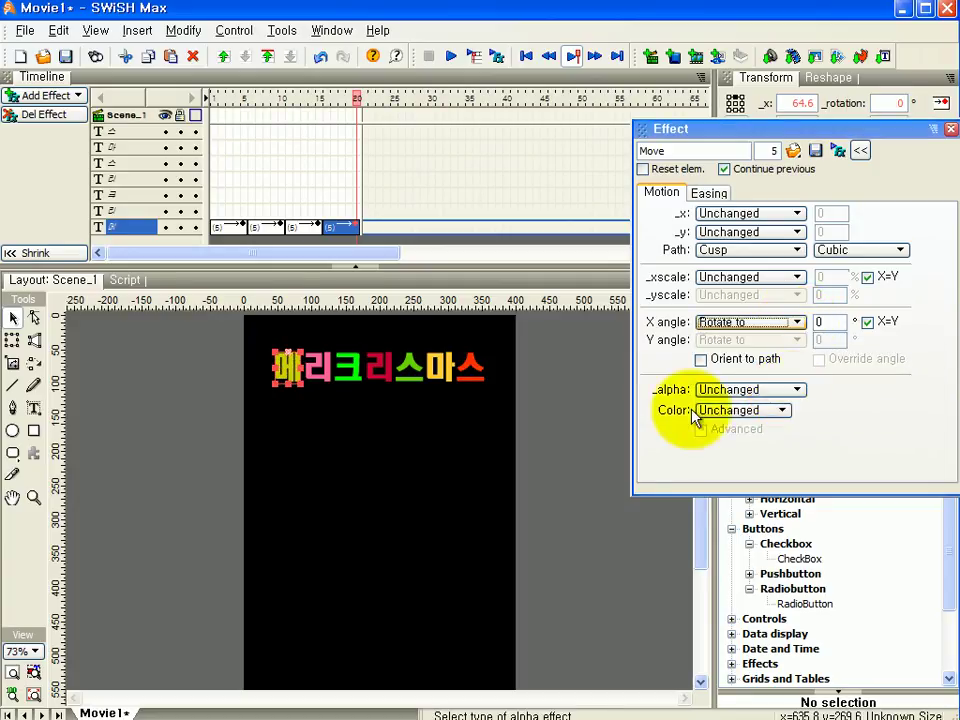
drag(248, 381, 265, 385)
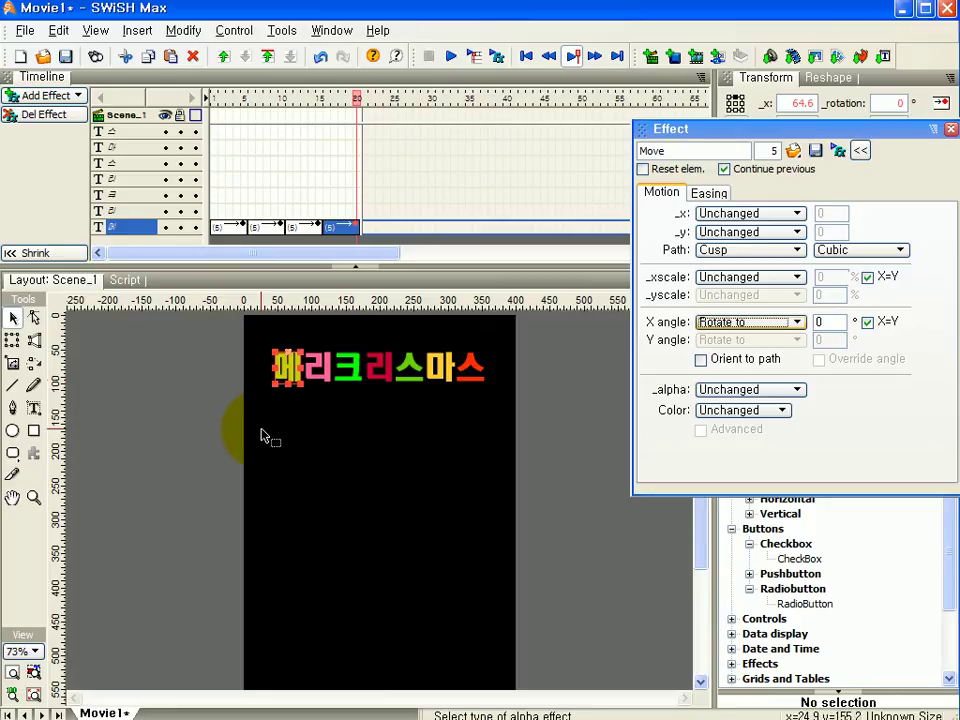
Step: Play the movie to check the swing of the first letter 메, and stop playback
click(452, 58)
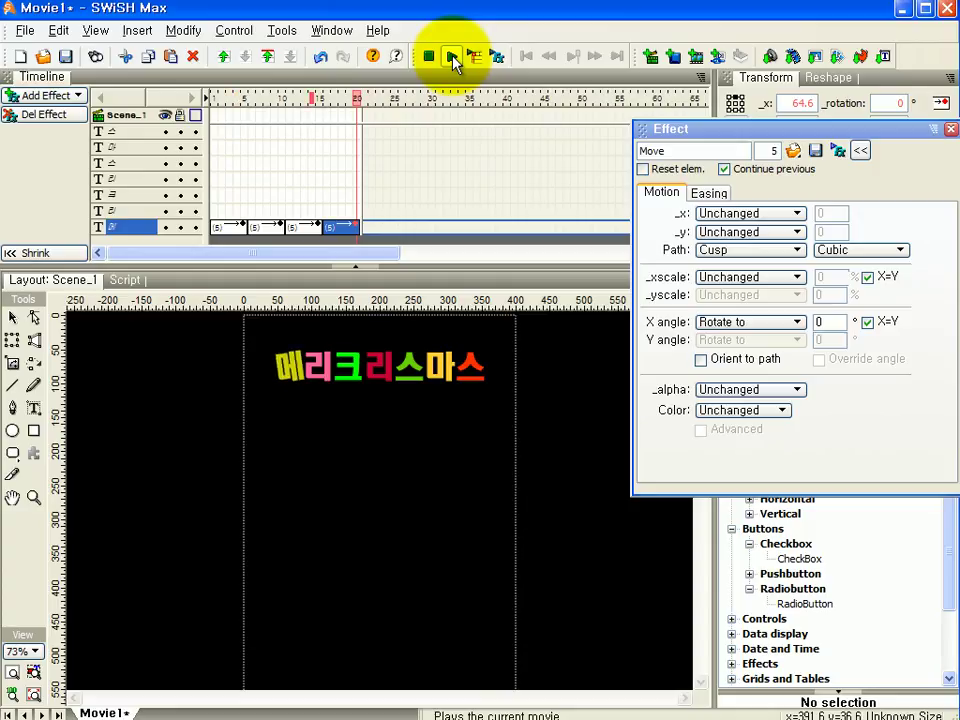
click(430, 60)
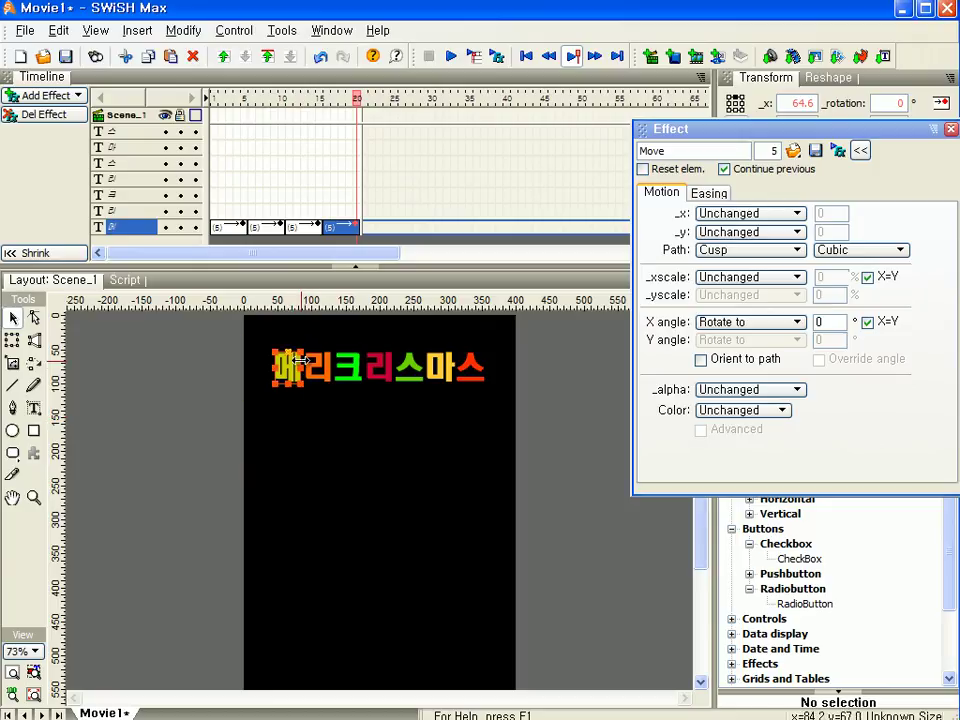
click(260, 373)
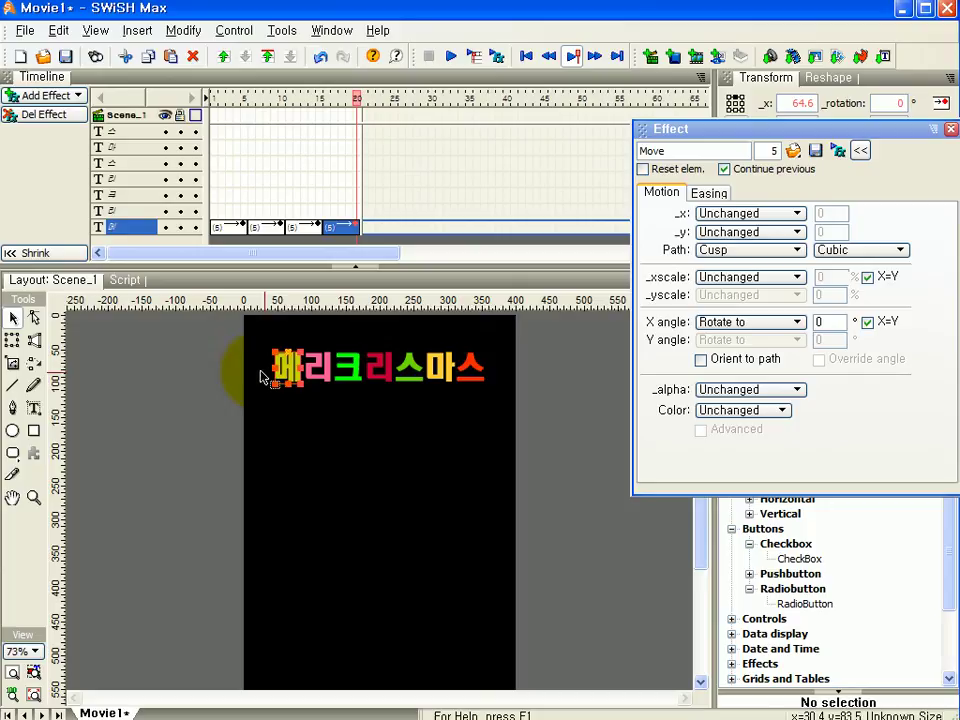
Step: Select all four Move effects in the first letter's timeline row and copy them
click(226, 229)
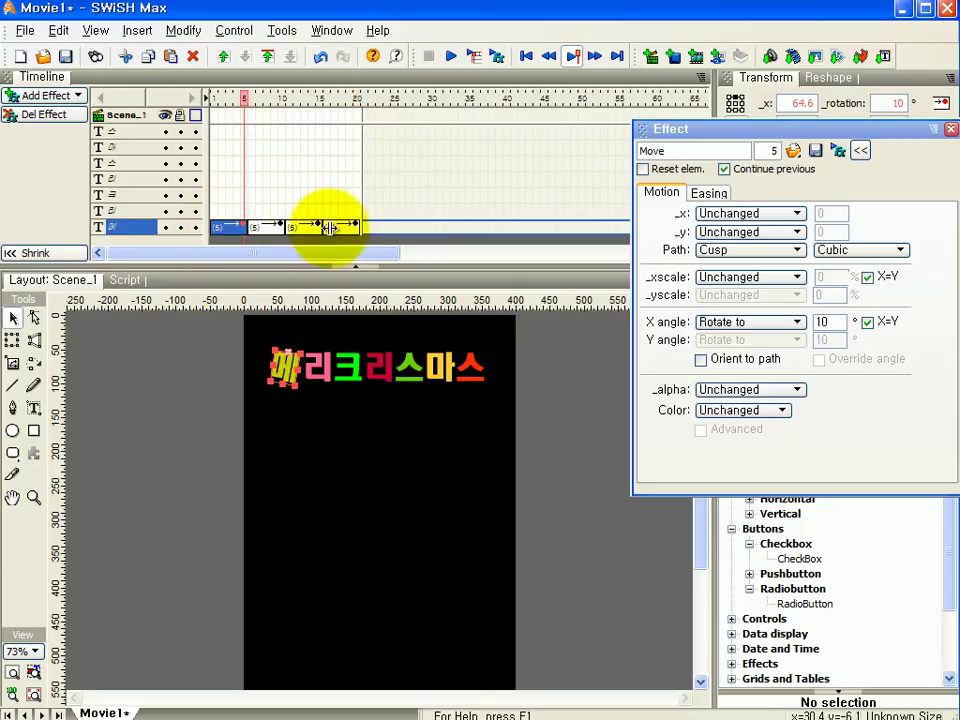
click(228, 228)
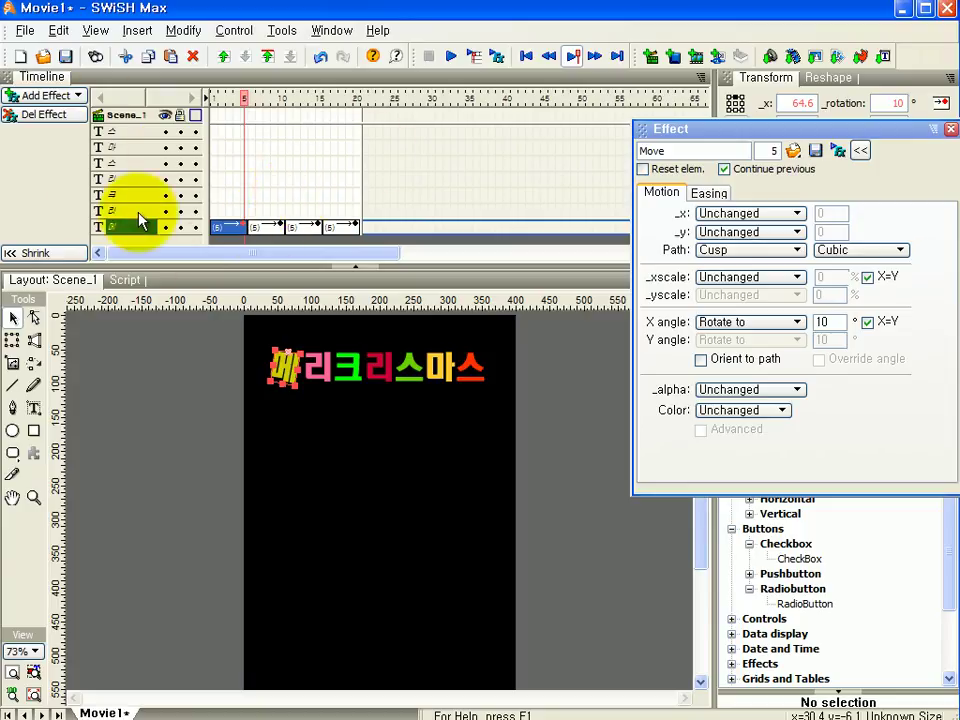
click(226, 230)
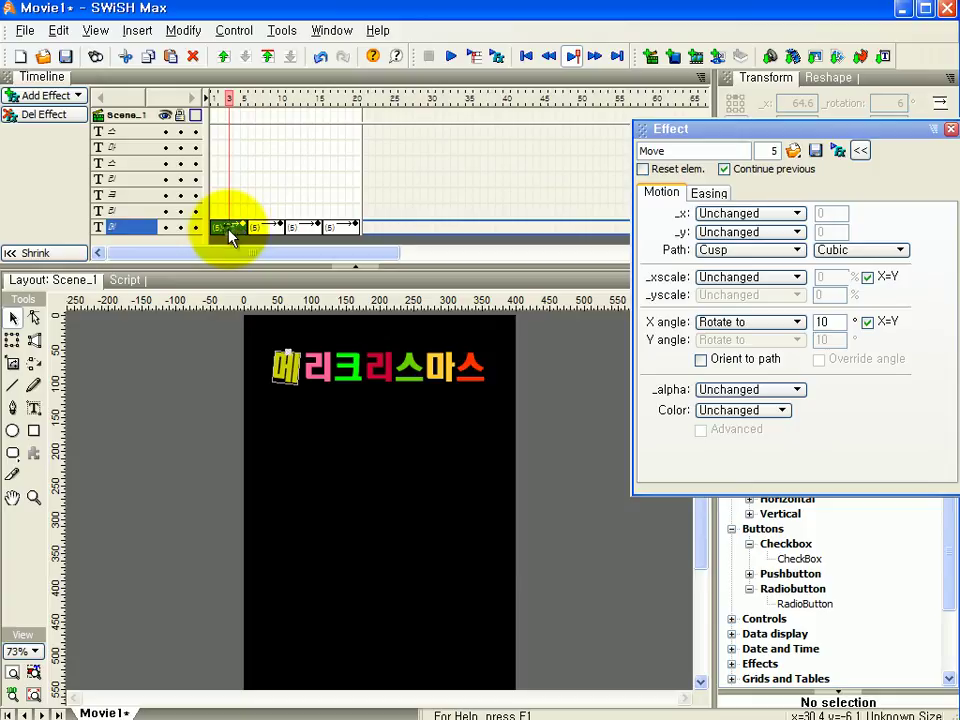
click(347, 229)
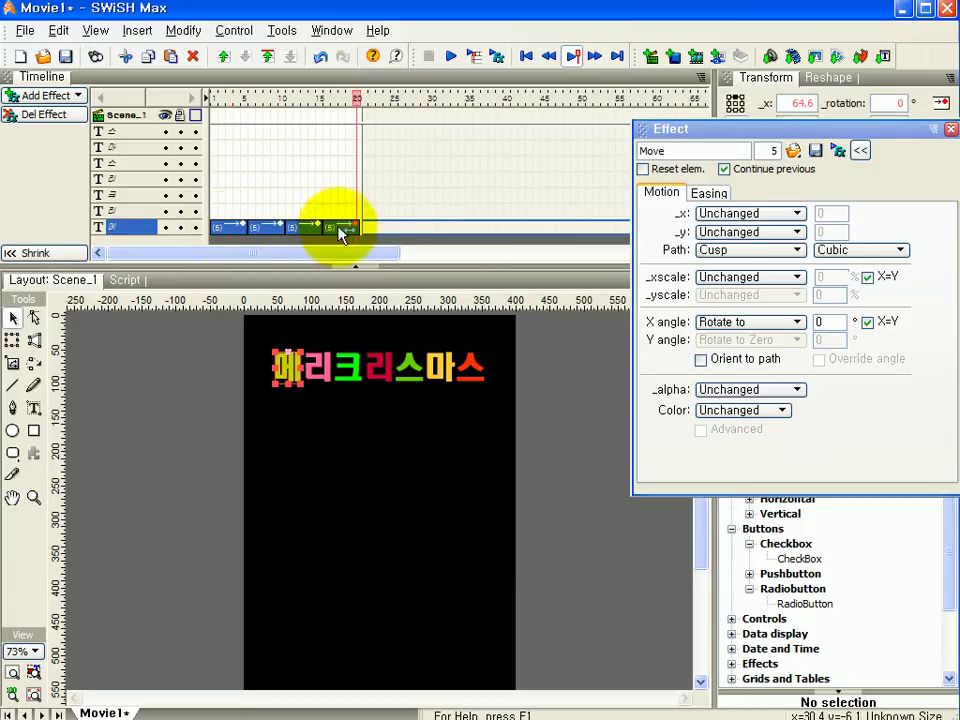
right_click(339, 229)
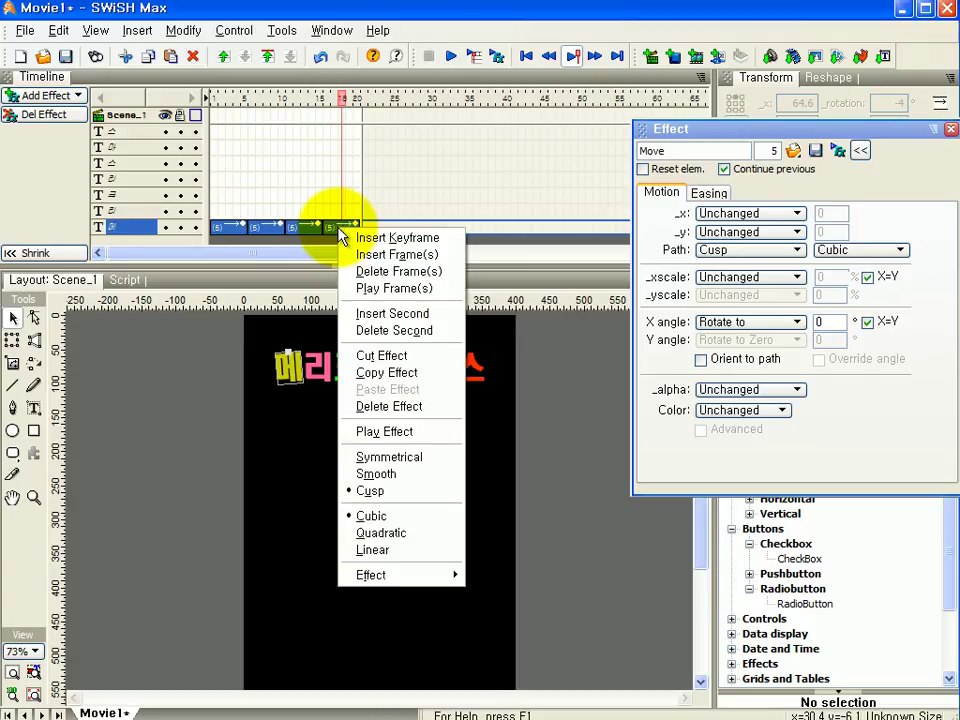
click(387, 375)
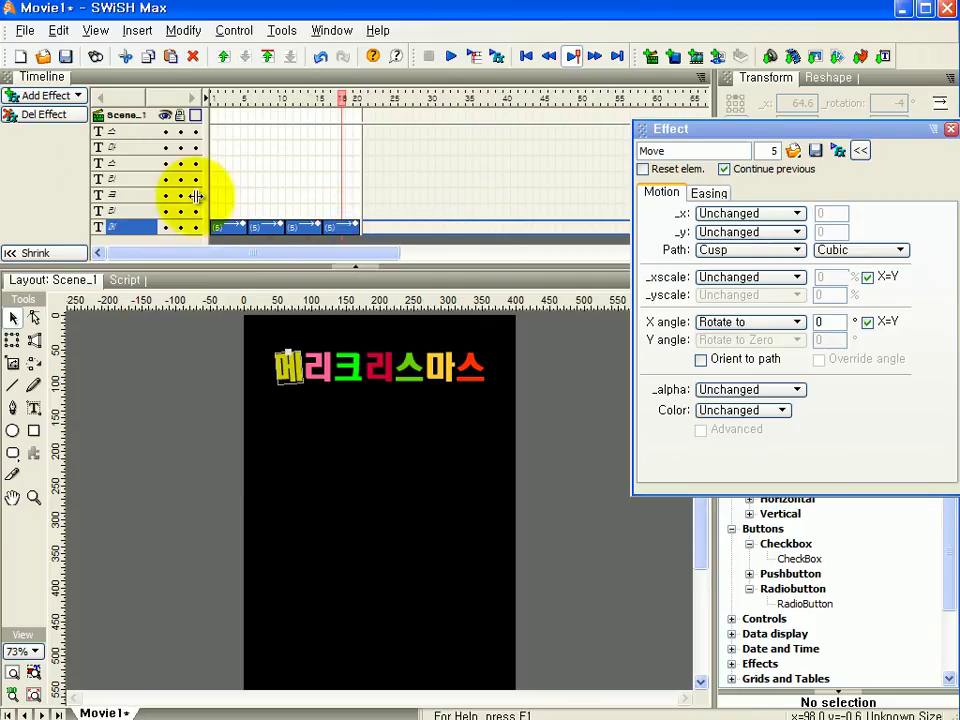
Step: Paste the copied Move effects onto the other six title letters together
click(111, 133)
shift+click(114, 211)
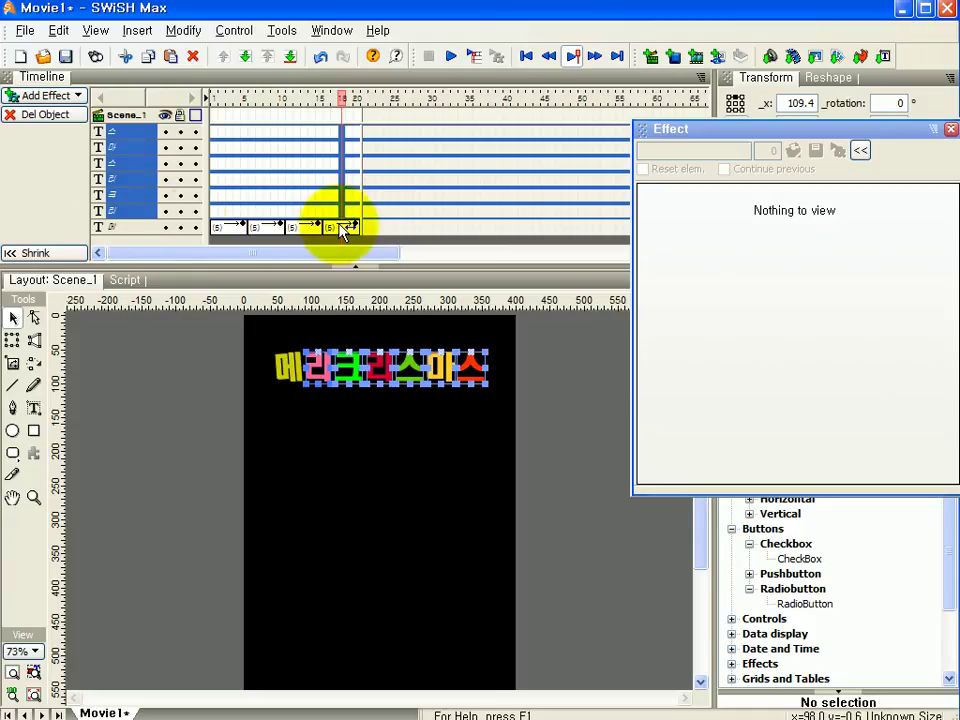
right_click(116, 130)
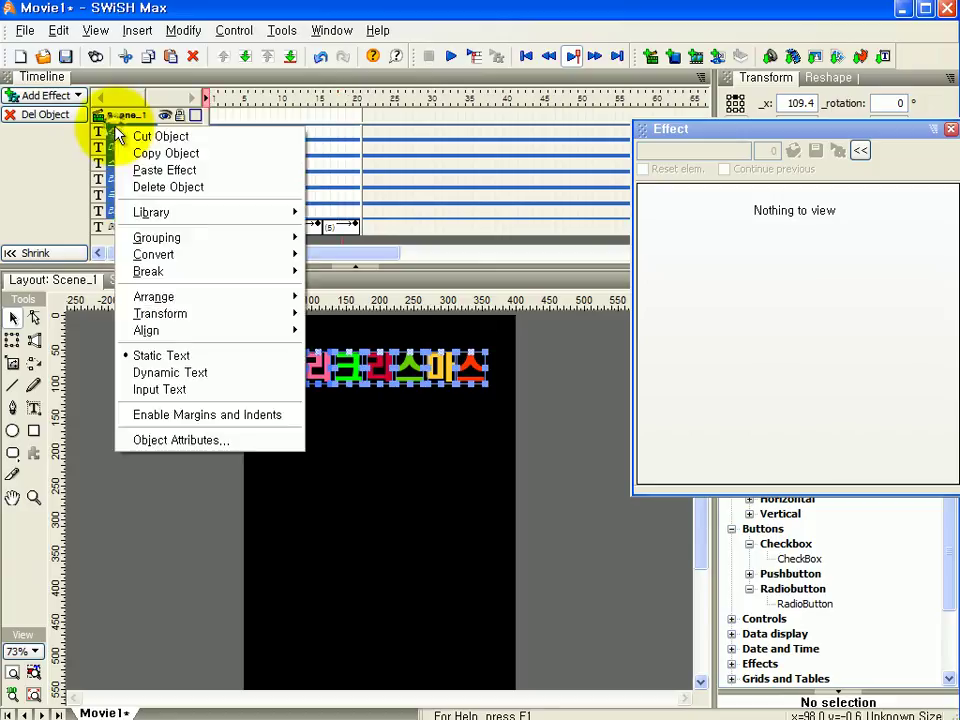
click(165, 171)
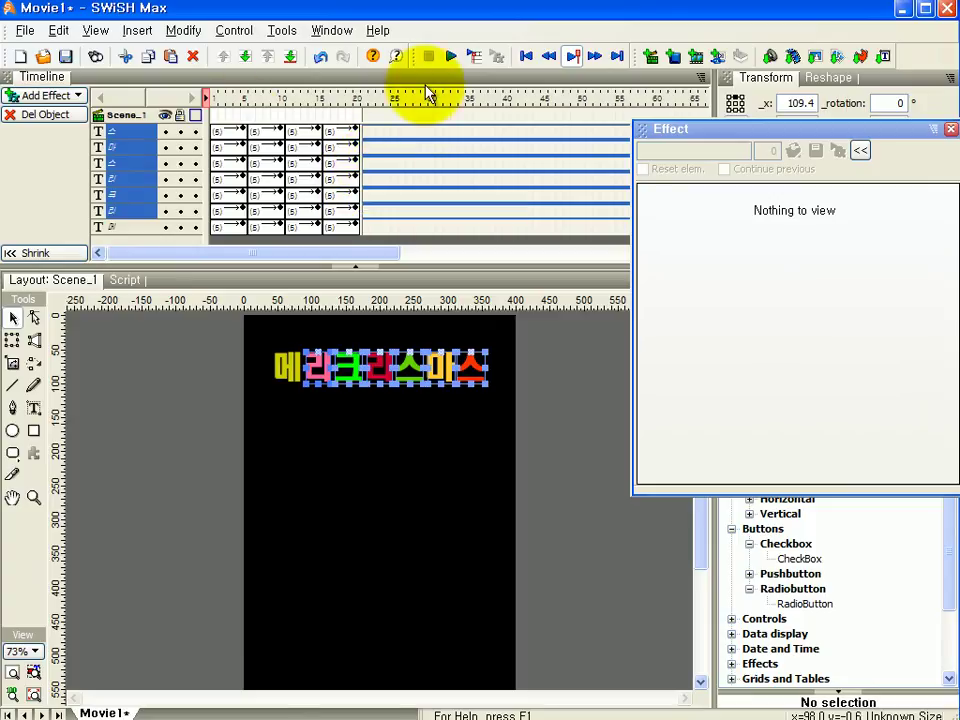
Step: Play the movie to check all seven letters swinging, stop playback and deselect the letters
click(453, 57)
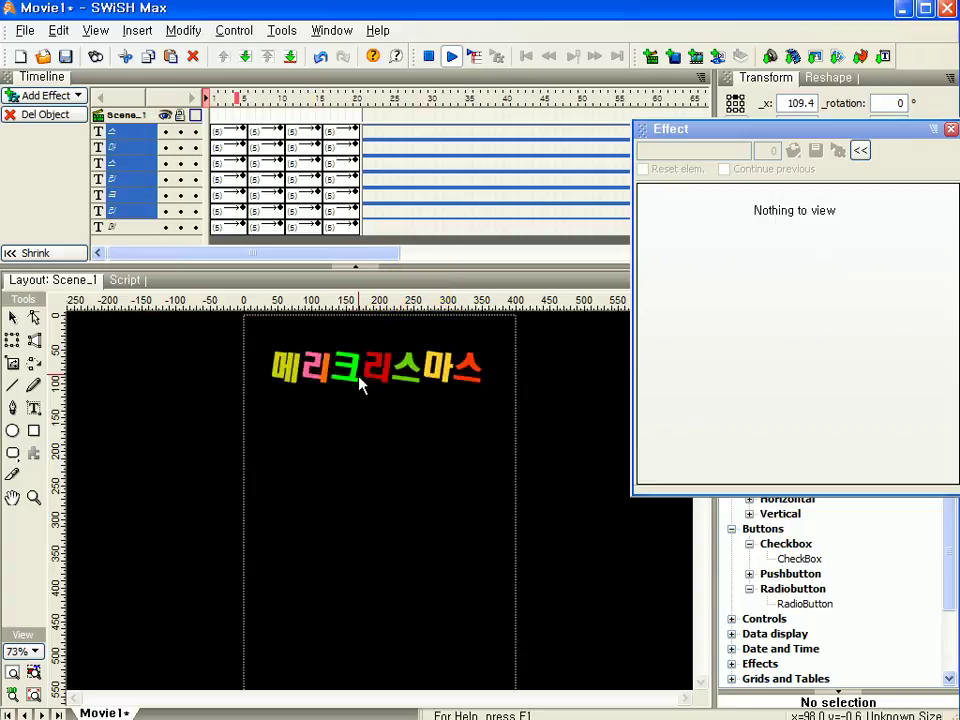
click(428, 57)
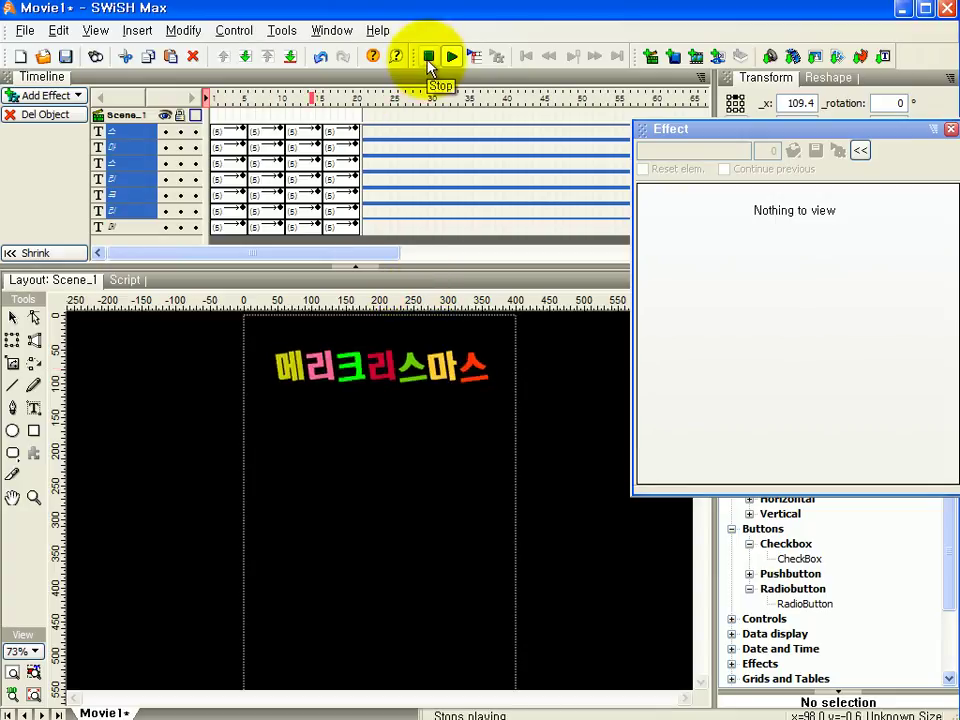
click(428, 57)
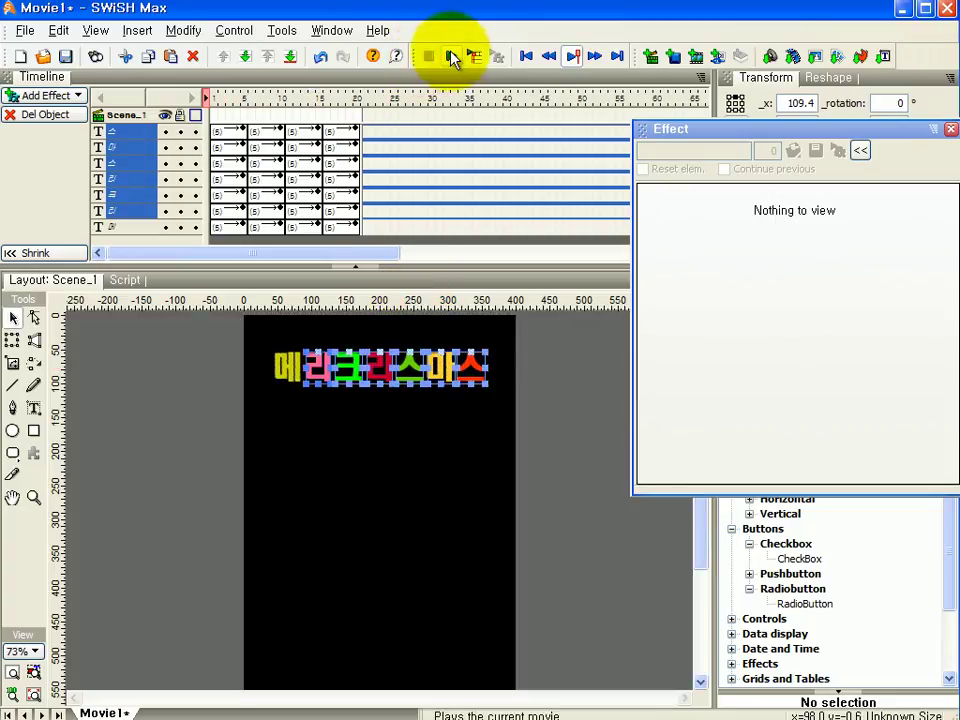
click(559, 404)
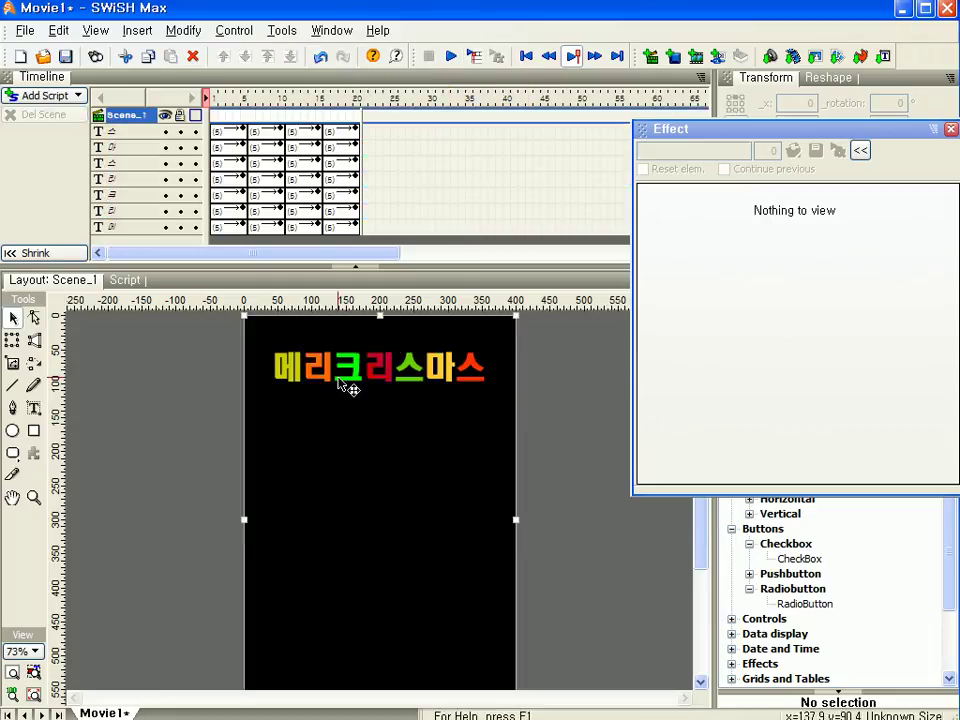
click(357, 378)
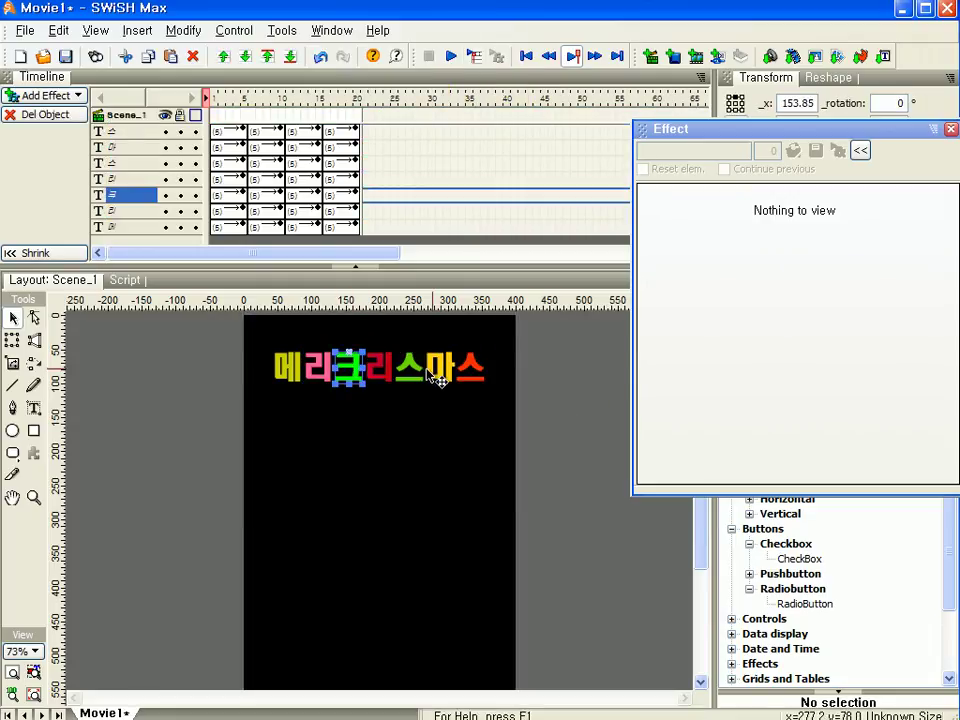
click(433, 402)
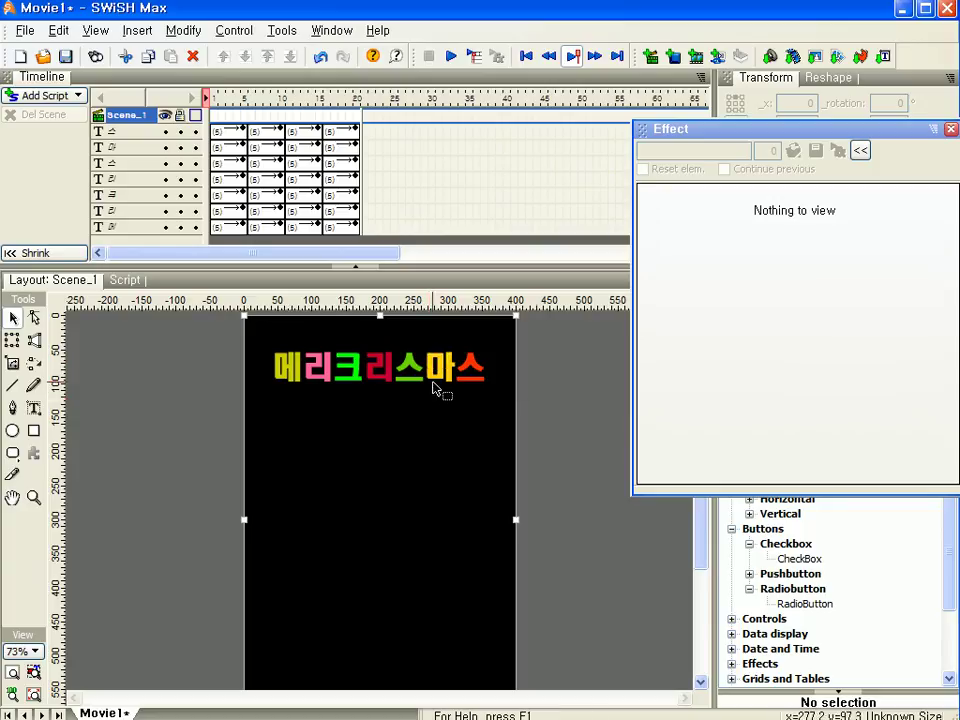
click(561, 381)
Step: Set the X angle of the third letter 크's first Move effect, frames 1 to 5, to -10°
click(352, 375)
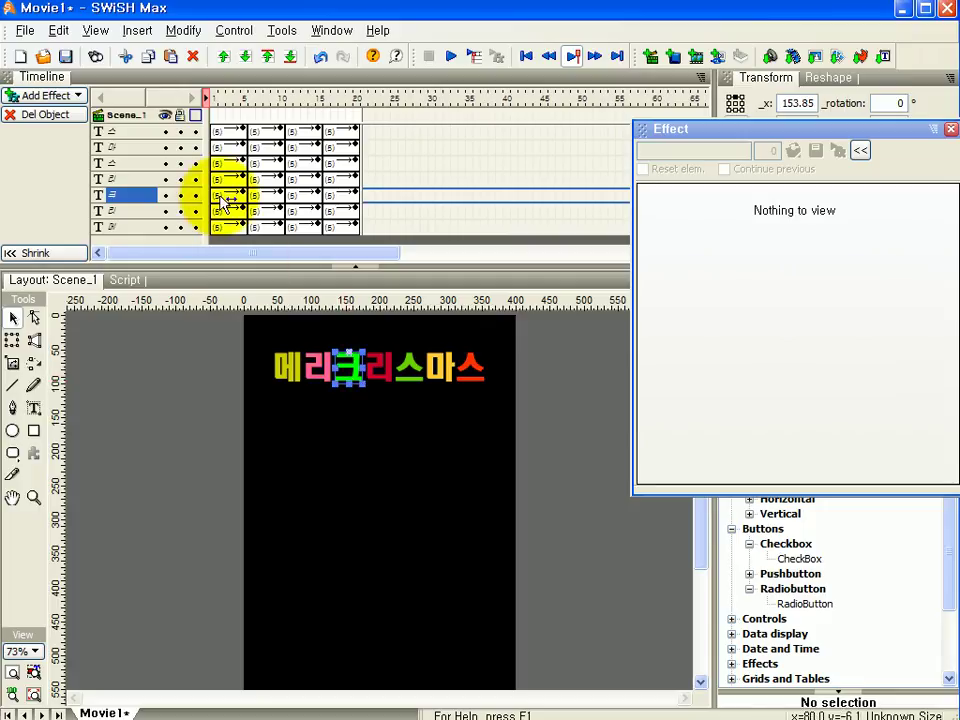
click(224, 199)
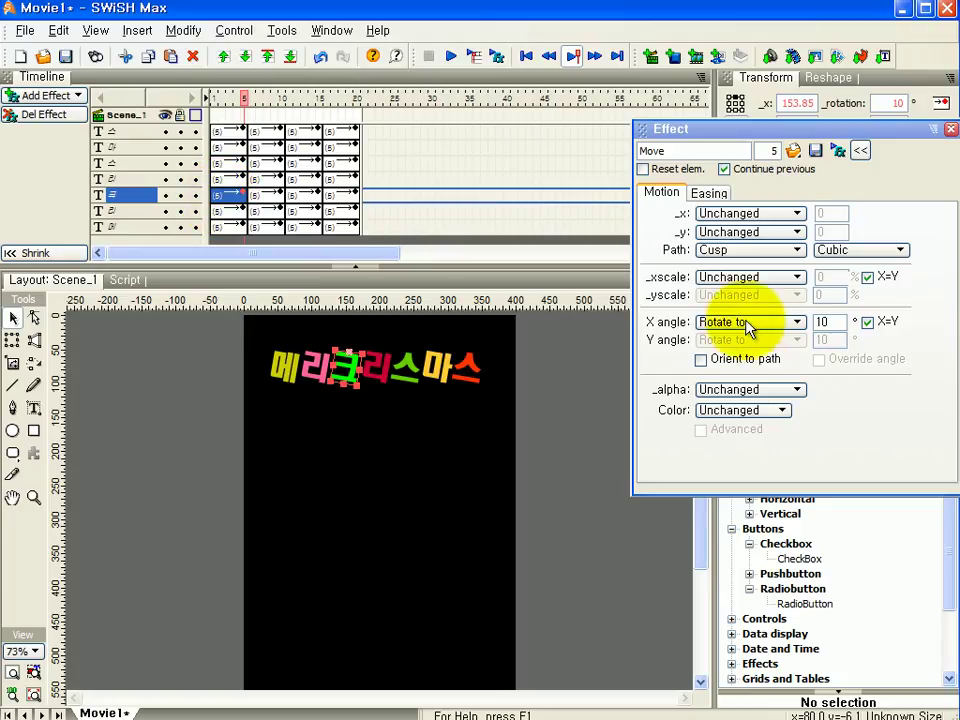
double_click(826, 322)
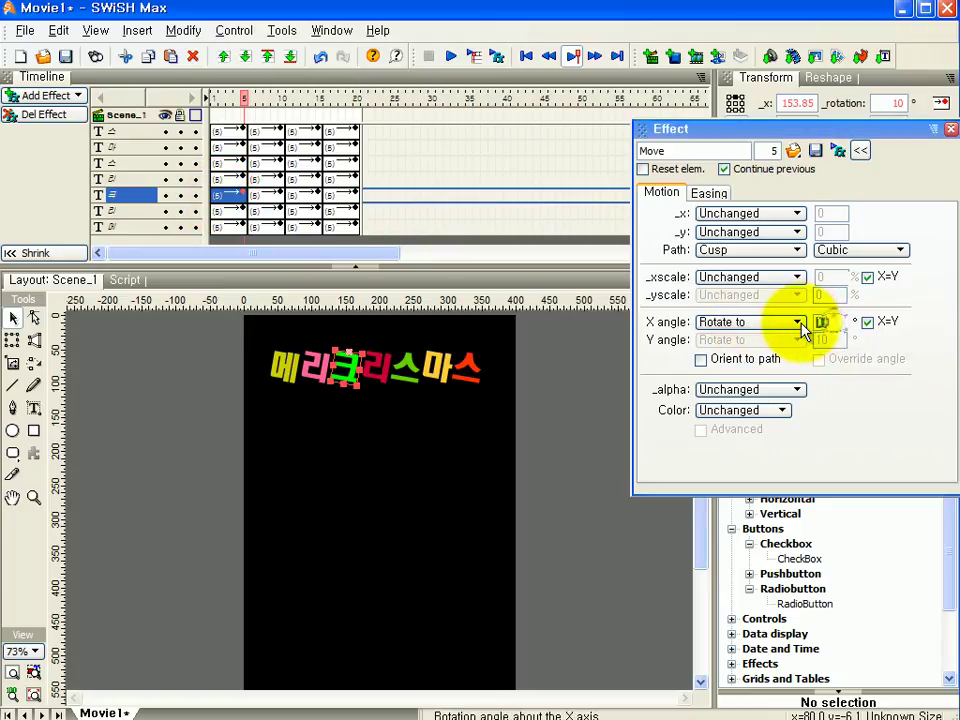
text(-10)
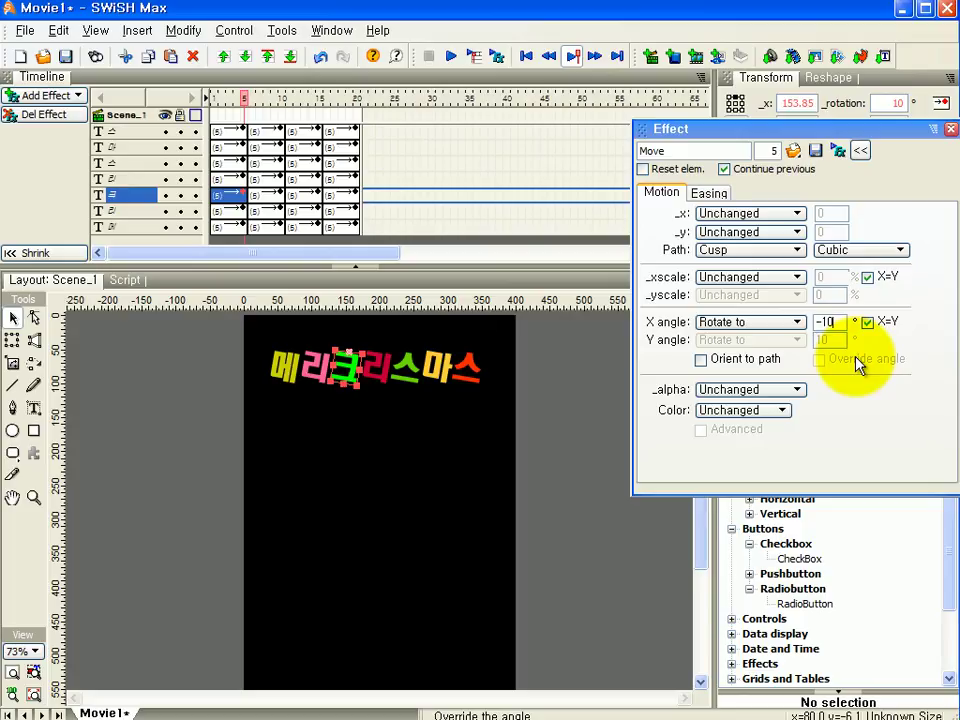
Step: Set the X angle of the third letter 크's third Move effect, frames 11 to 15, to 10° and preview the swing
key(Return)
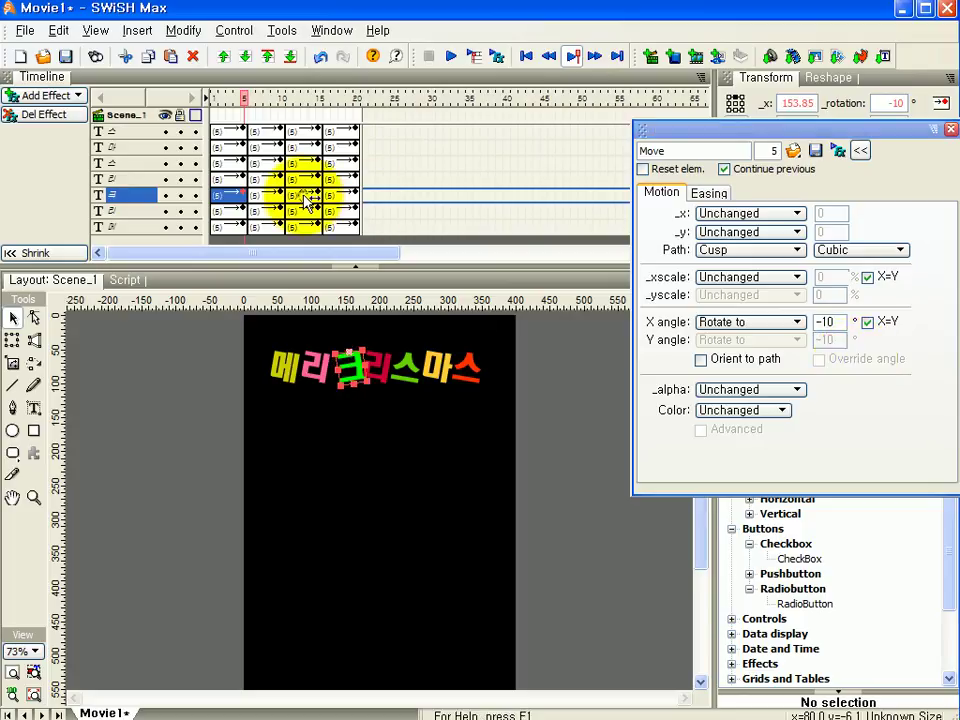
double_click(832, 322)
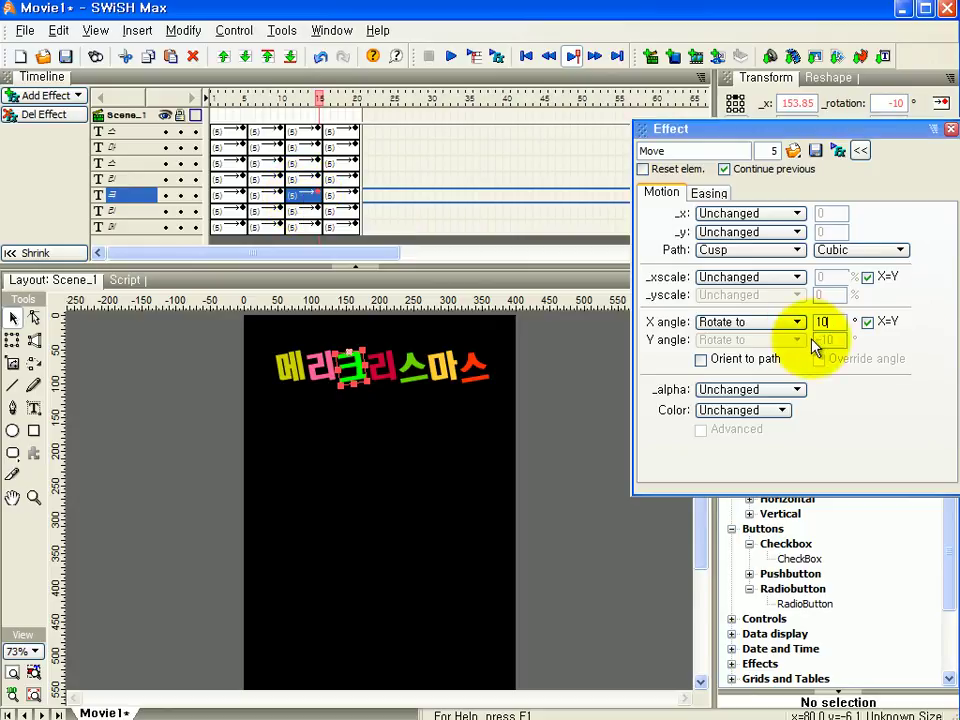
text(10)
key(Return)
click(451, 57)
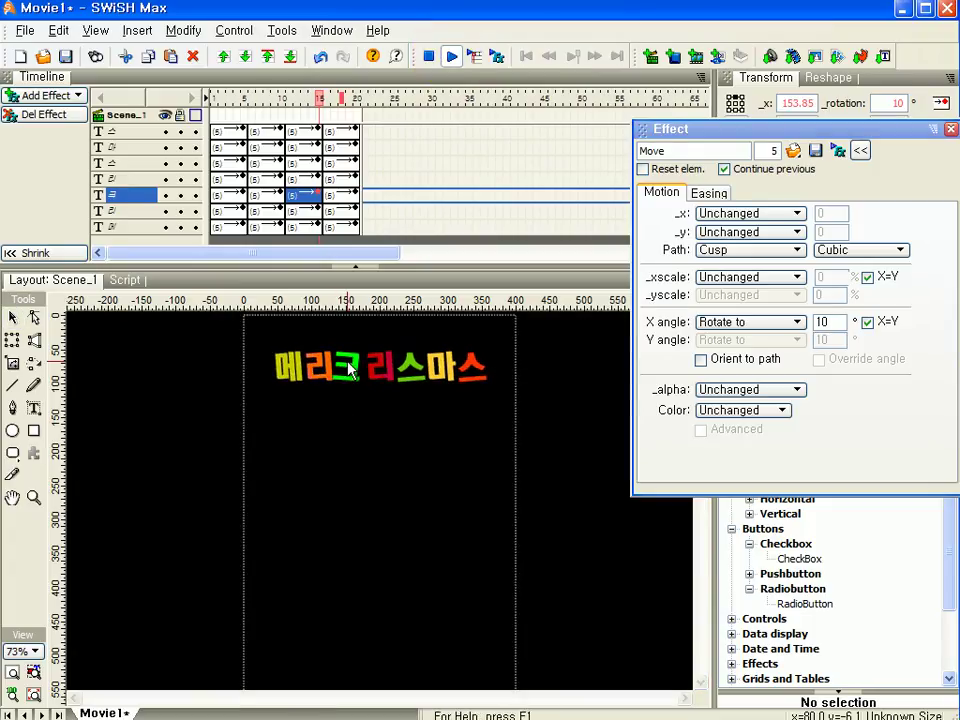
click(428, 56)
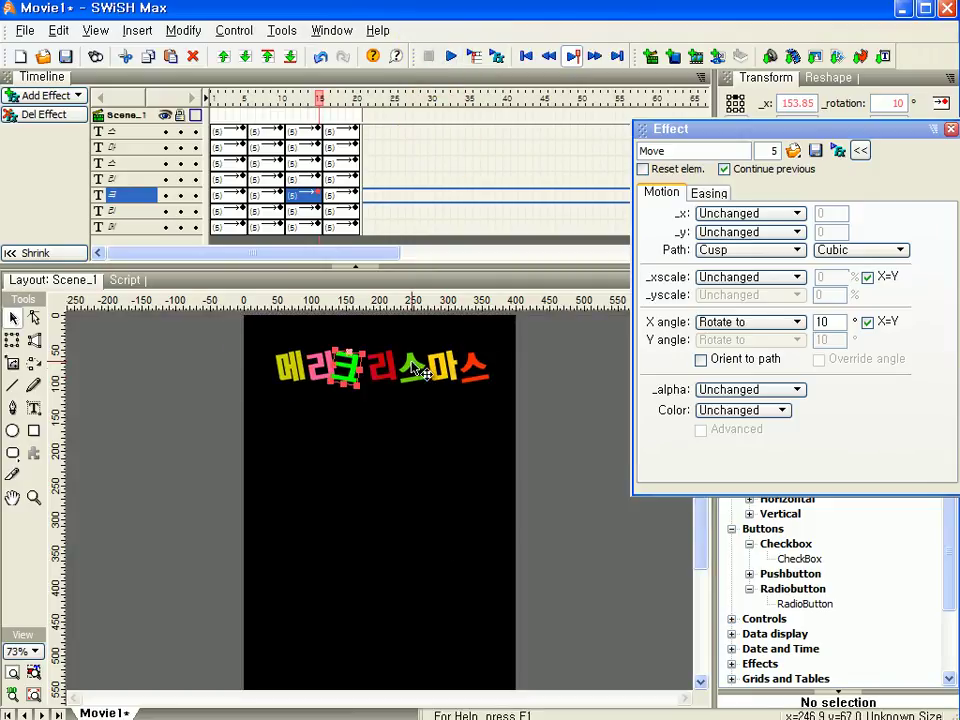
Step: Set the X angle of the fifth letter 스's first Move effect, frames 1 to 5, to -10°
click(119, 168)
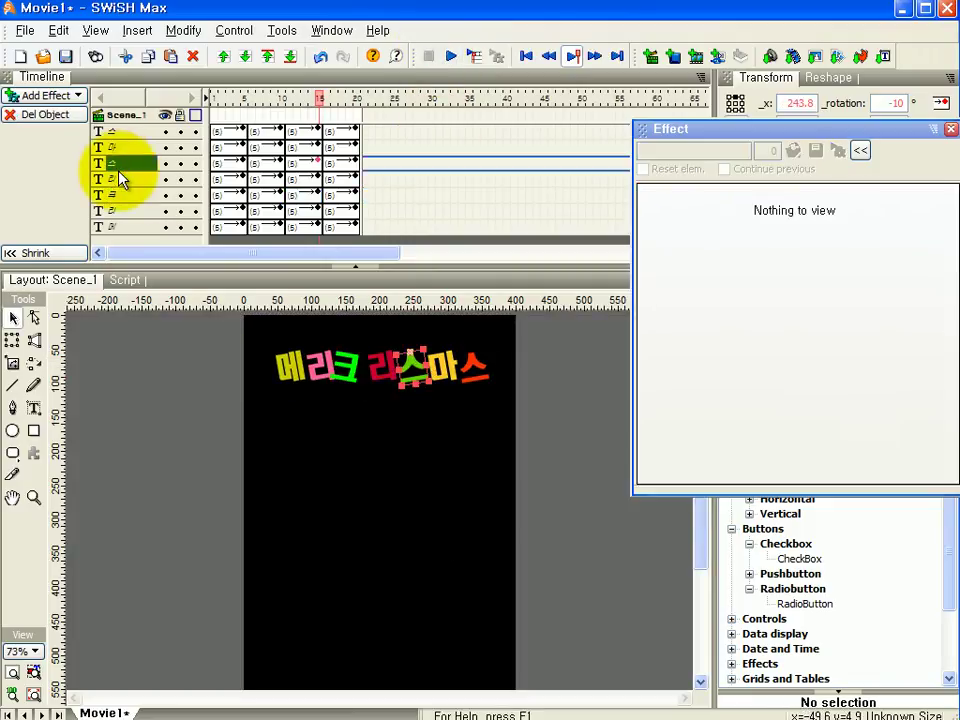
click(232, 167)
double_click(821, 328)
text(-10)
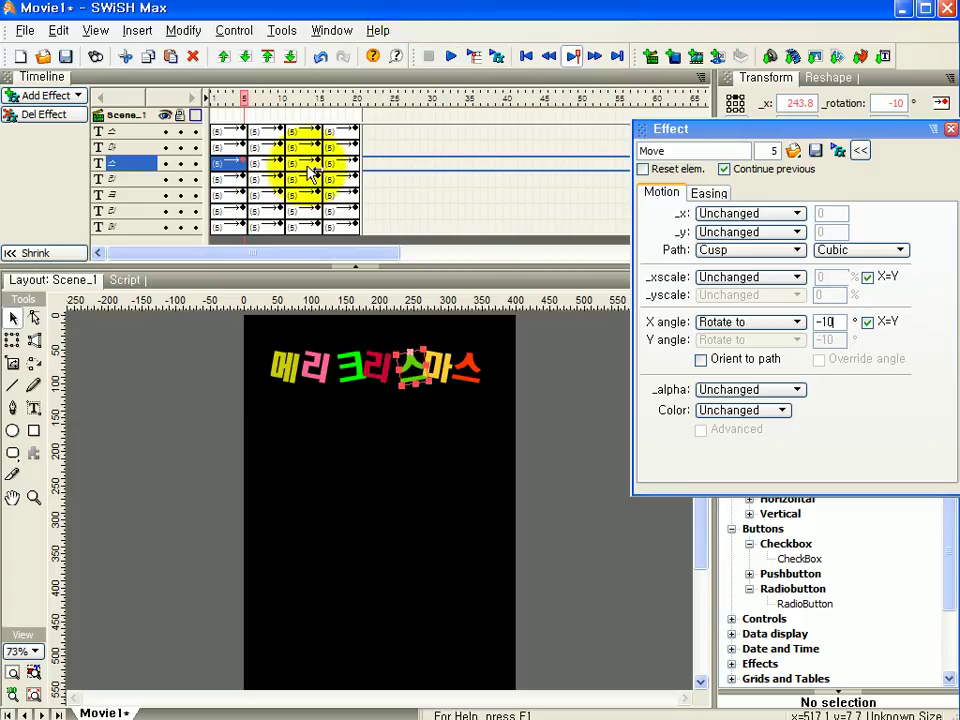
Step: Set the X angle of the fifth letter 스's third Move effect, frames 11 to 15, to 10° and preview the movie
click(308, 164)
double_click(826, 321)
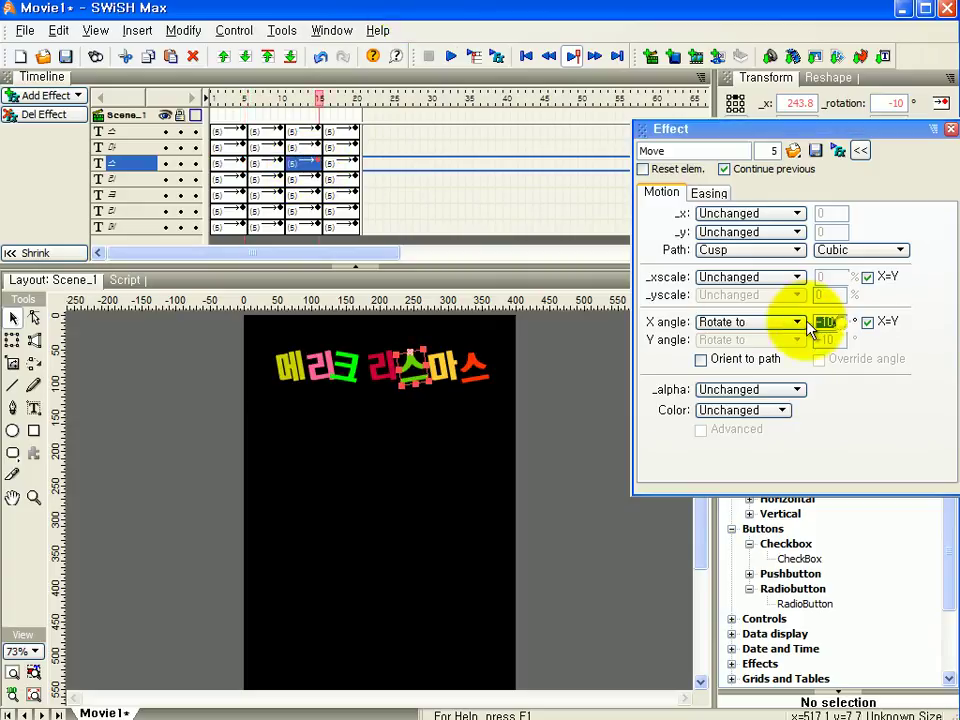
text(10)
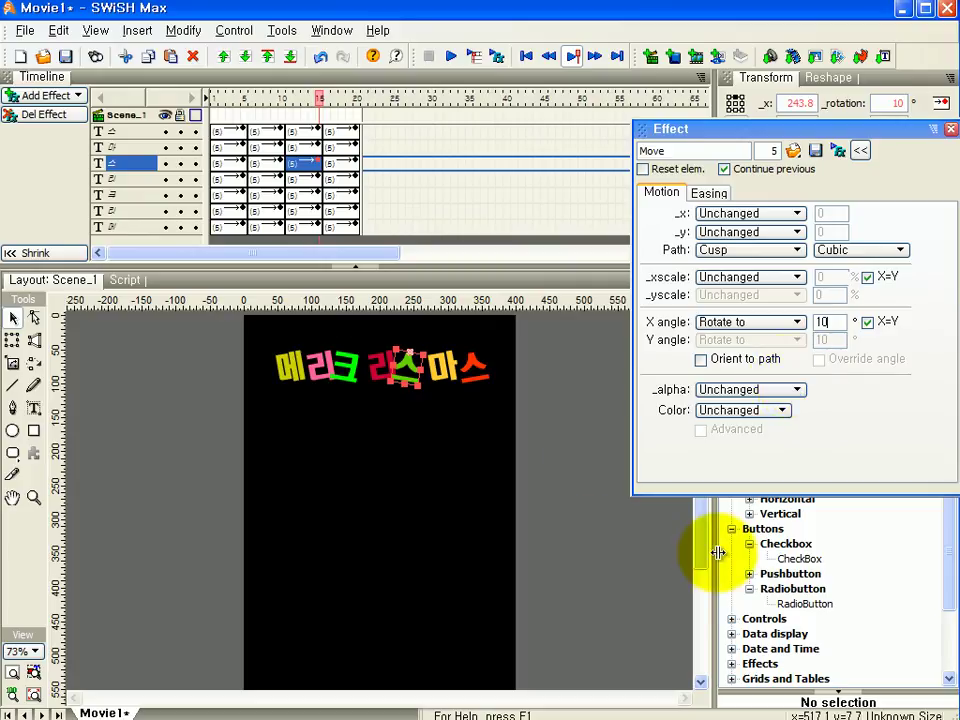
click(452, 58)
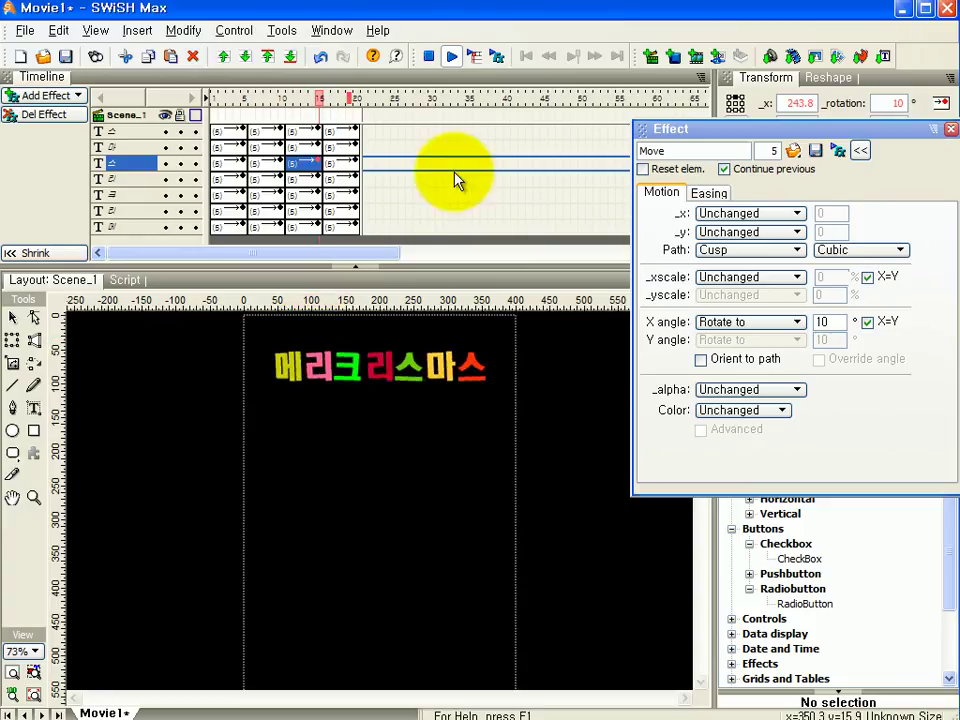
click(429, 56)
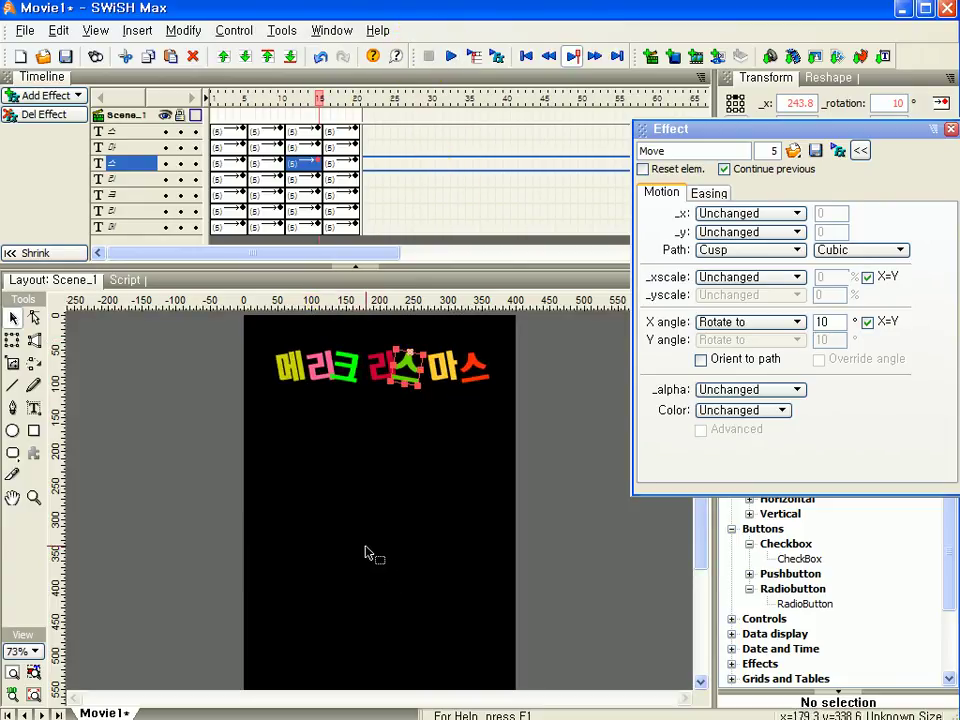